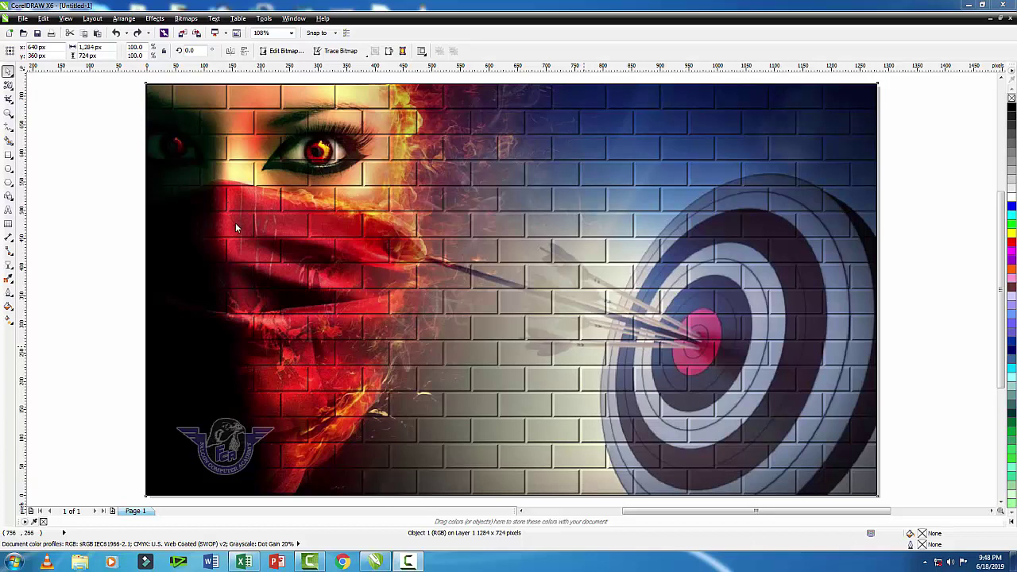
# Delete the brick-textured face-and-target picture from the page and set the drawing units to pixels.
pyautogui.click(416, 272)
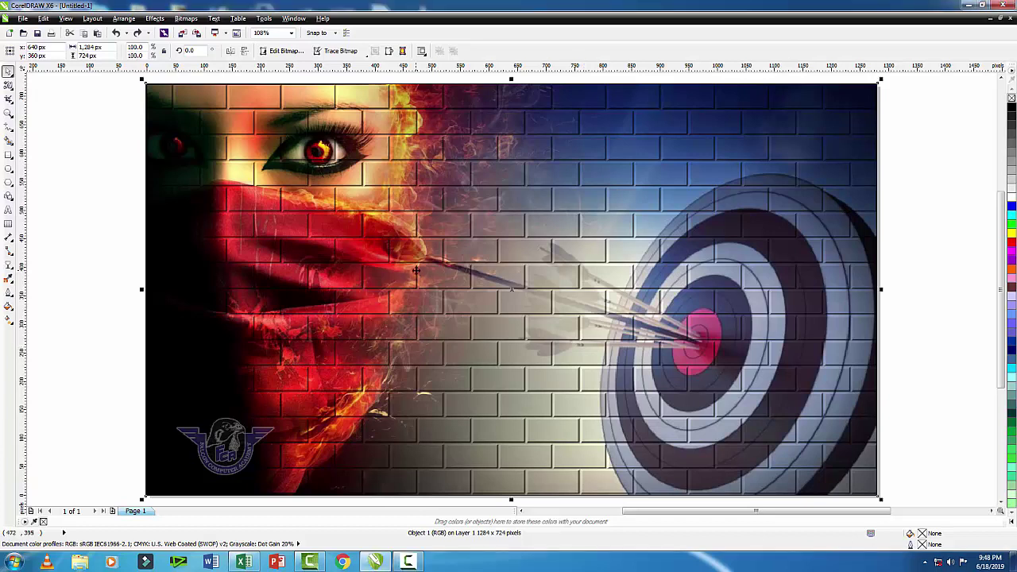
pyautogui.press('Delete')
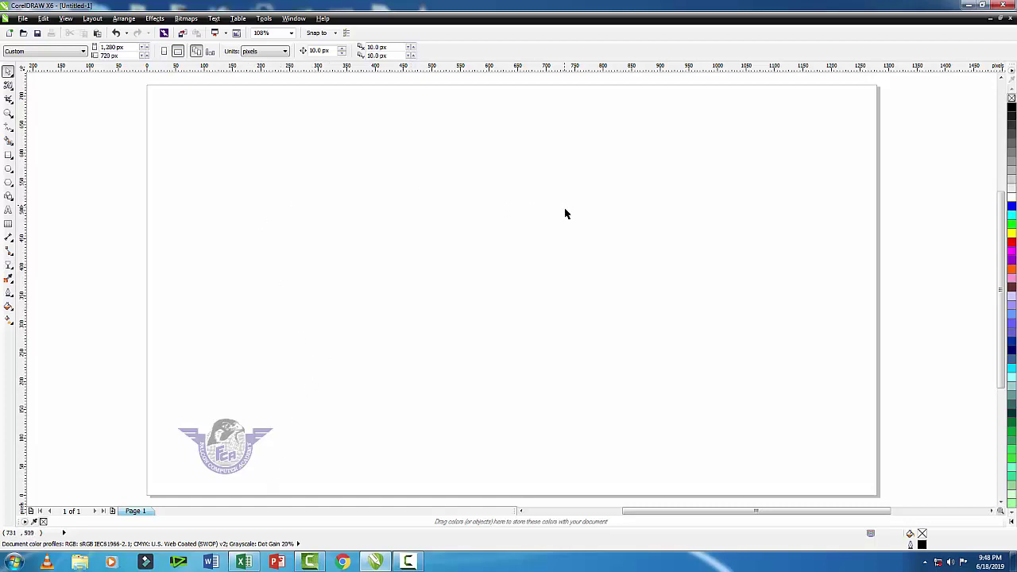
pyautogui.click(254, 53)
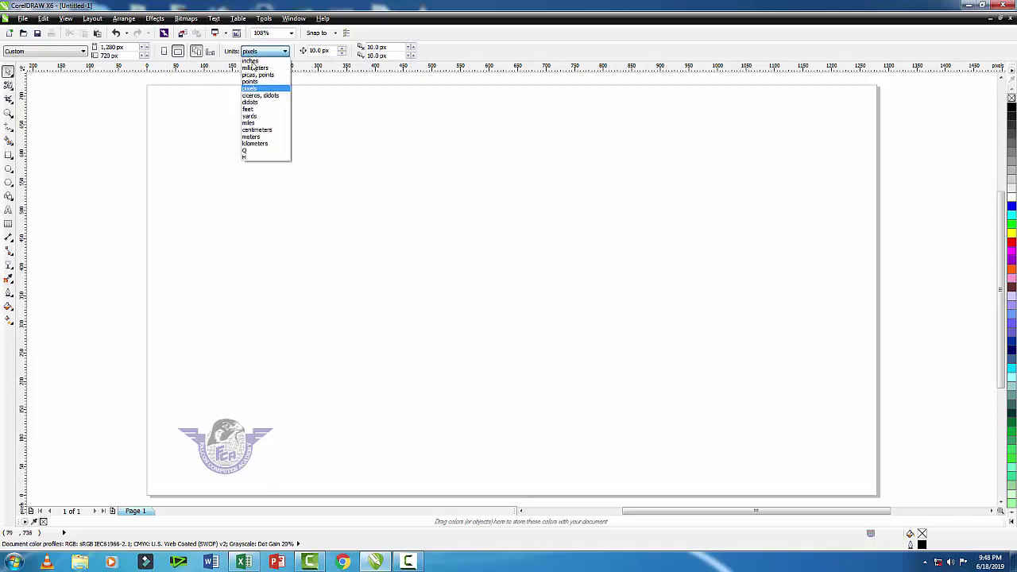
pyautogui.click(253, 88)
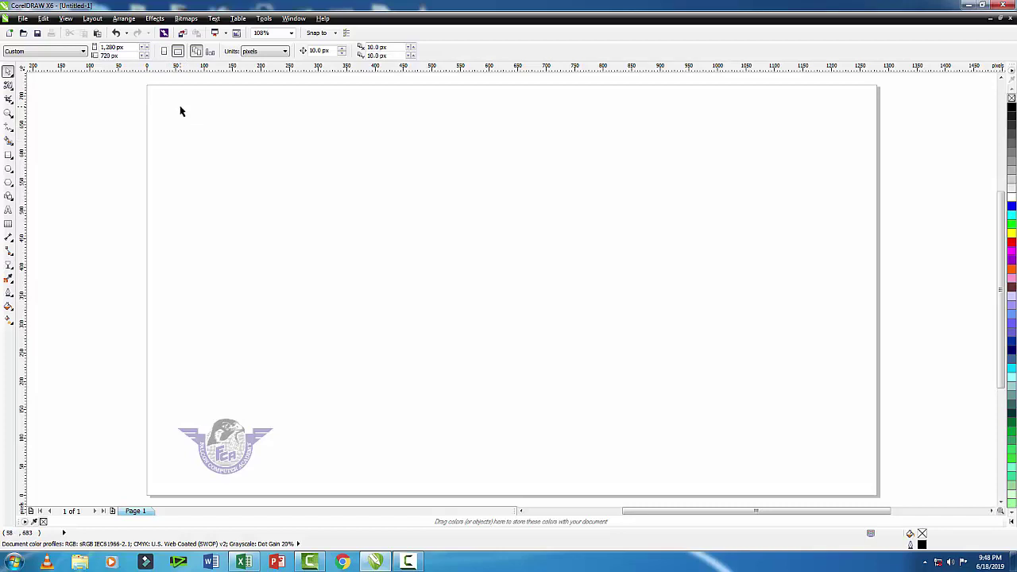
# Import IMG_226358.jpg from the D: drive's Wallpaper\HD\new folder and place it from the page's upper-left corner at about 1,142 by 714 px.
pyautogui.rightClick(116, 104)
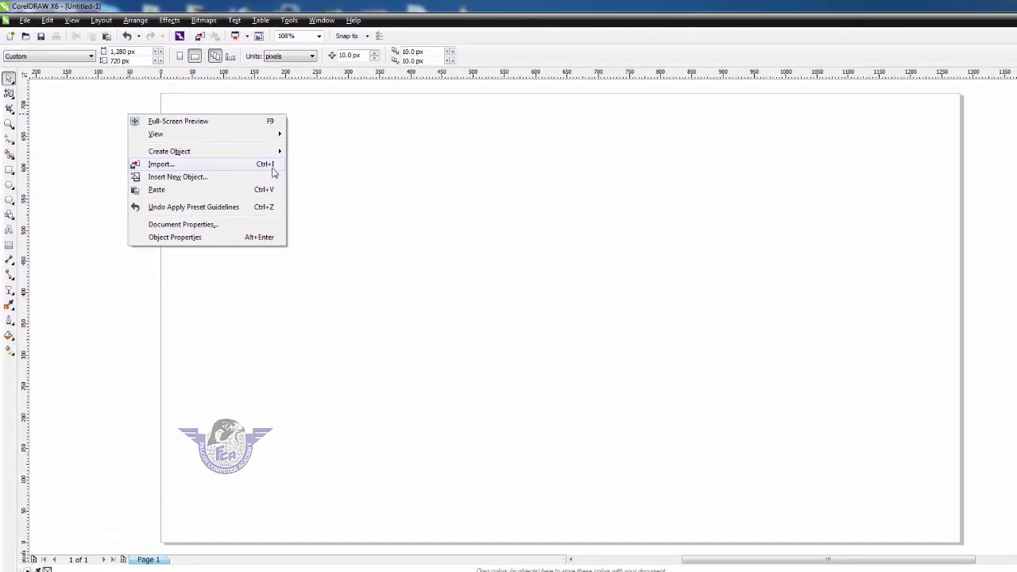
pyautogui.click(234, 166)
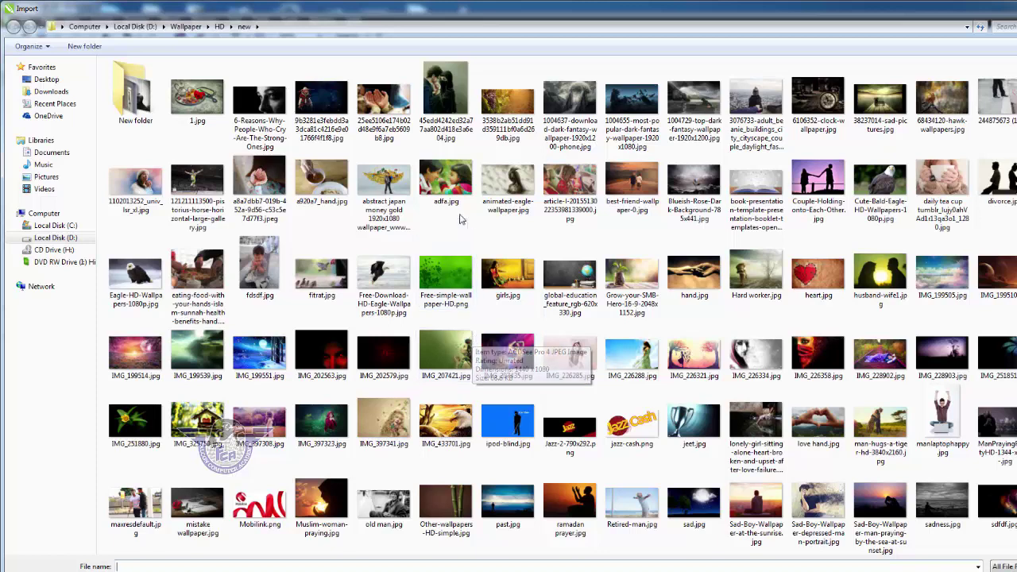
pyautogui.click(53, 237)
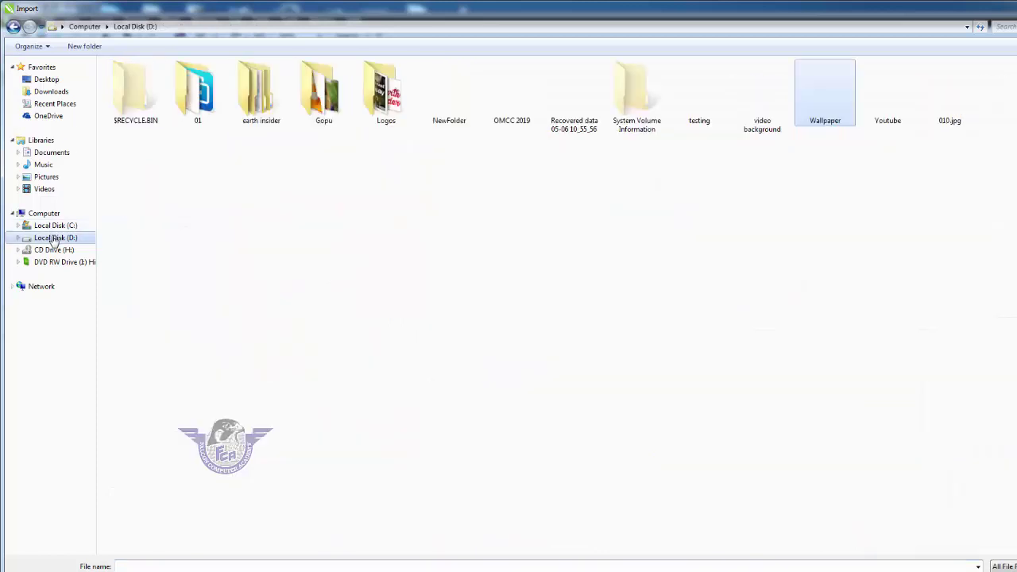
pyautogui.doubleClick(819, 129)
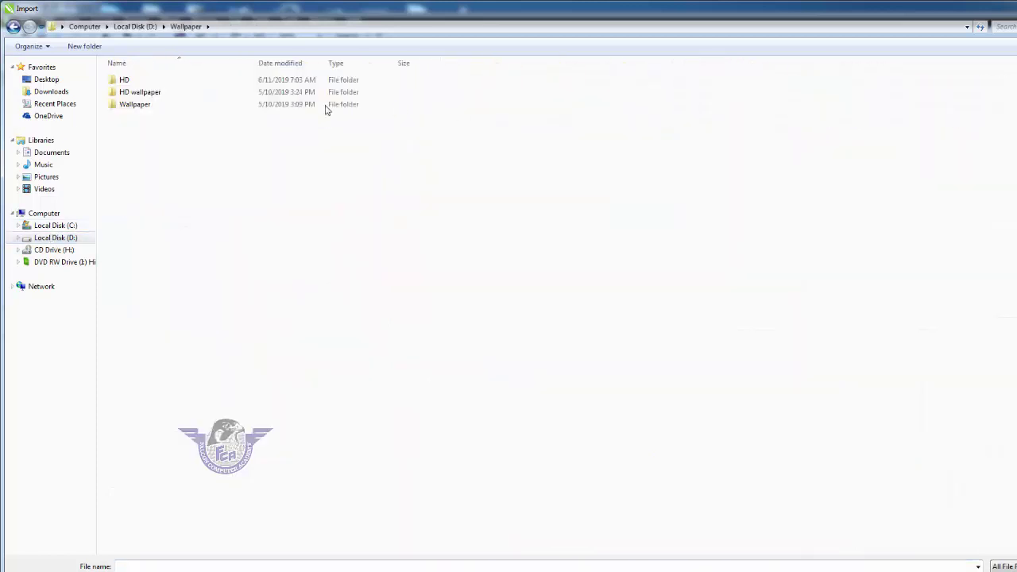
pyautogui.click(125, 80)
pyautogui.doubleClick(125, 81)
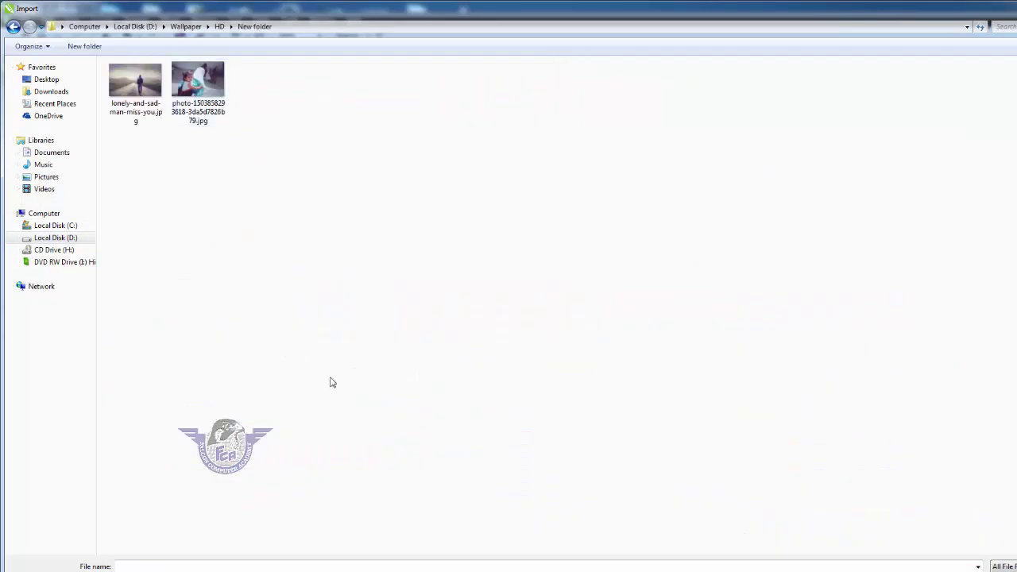
pyautogui.press('BackSpace')
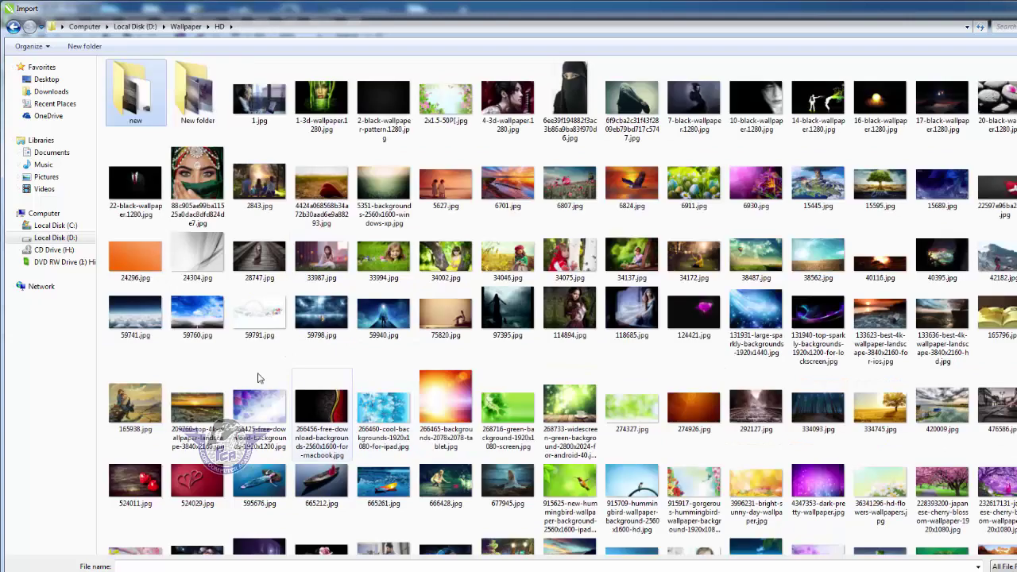
pyautogui.doubleClick(144, 113)
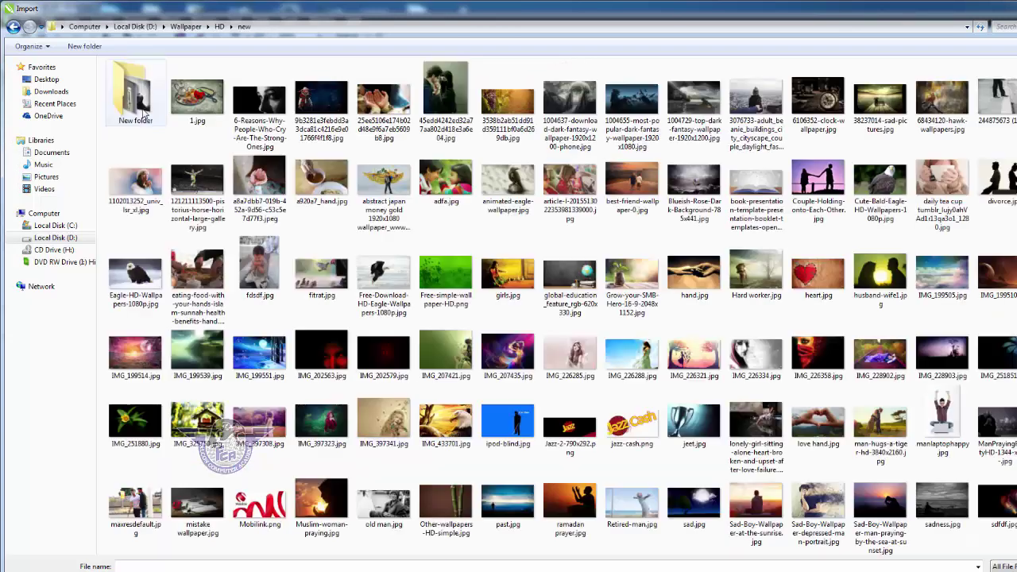
pyautogui.click(819, 362)
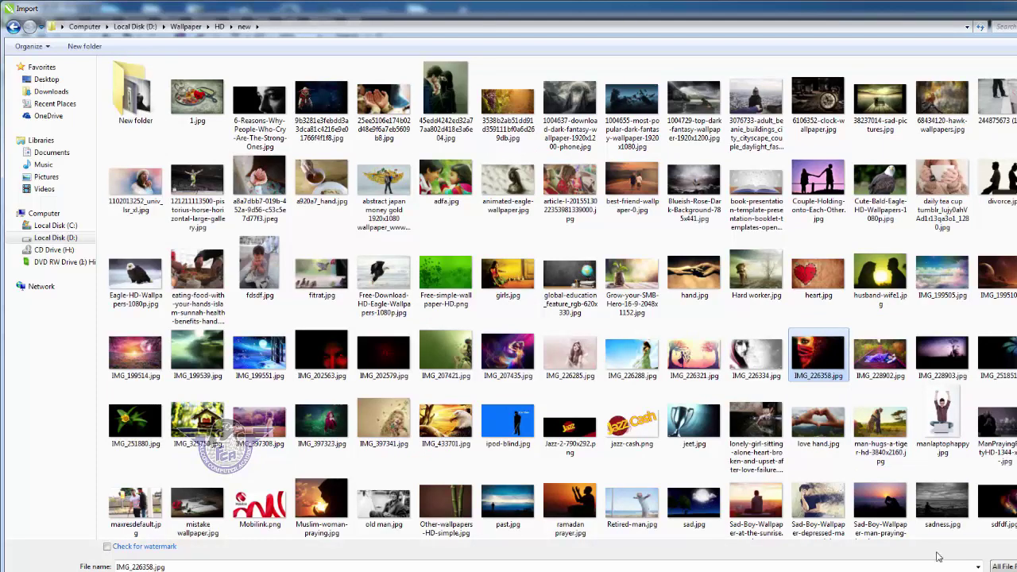
pyautogui.press('Return')
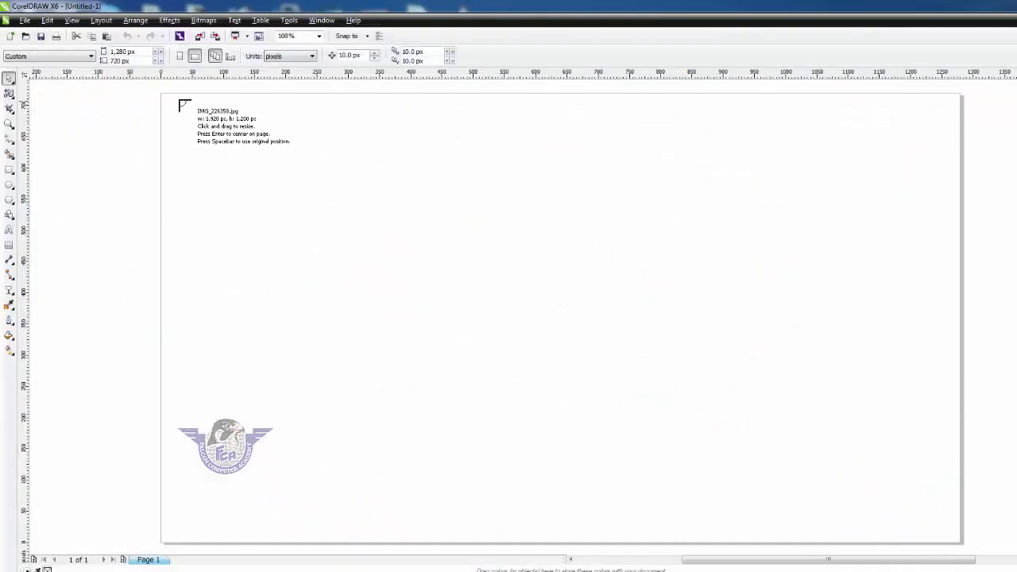
pyautogui.moveTo(162, 94); pyautogui.dragTo(877, 540)
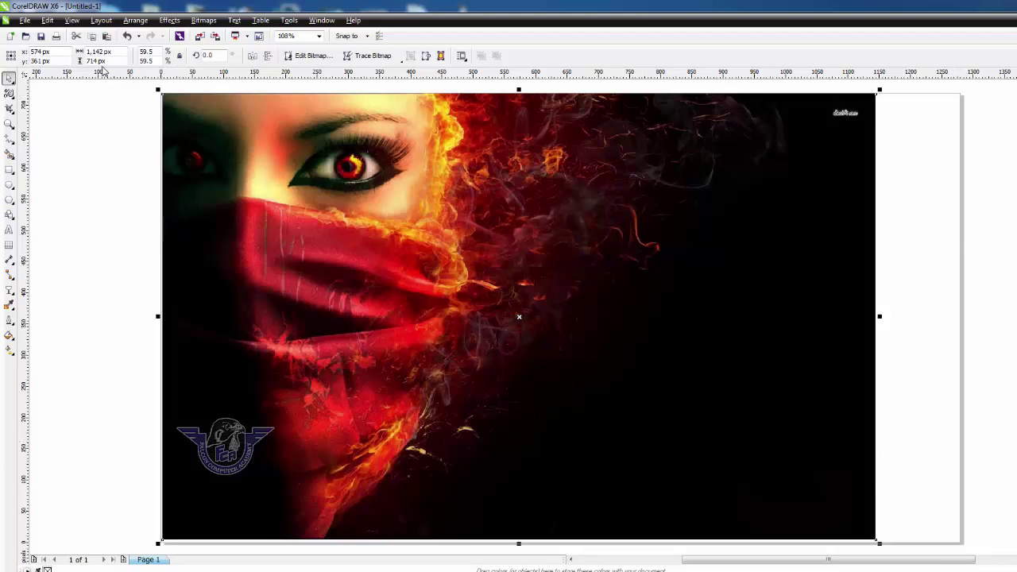
# Set the height of the imported masked-face picture to 720 px, then deselect it.
pyautogui.click(113, 214)
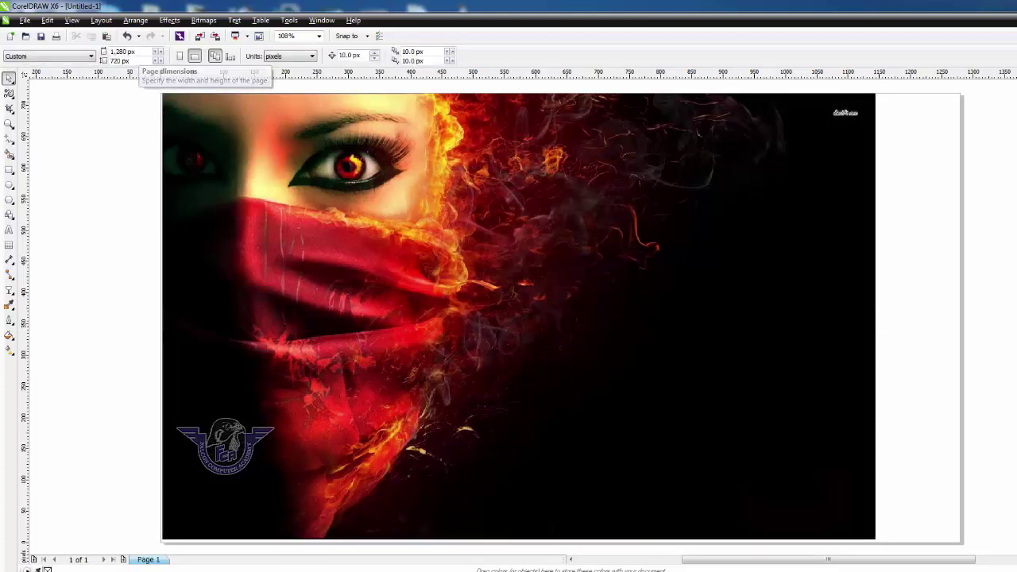
pyautogui.click(476, 318)
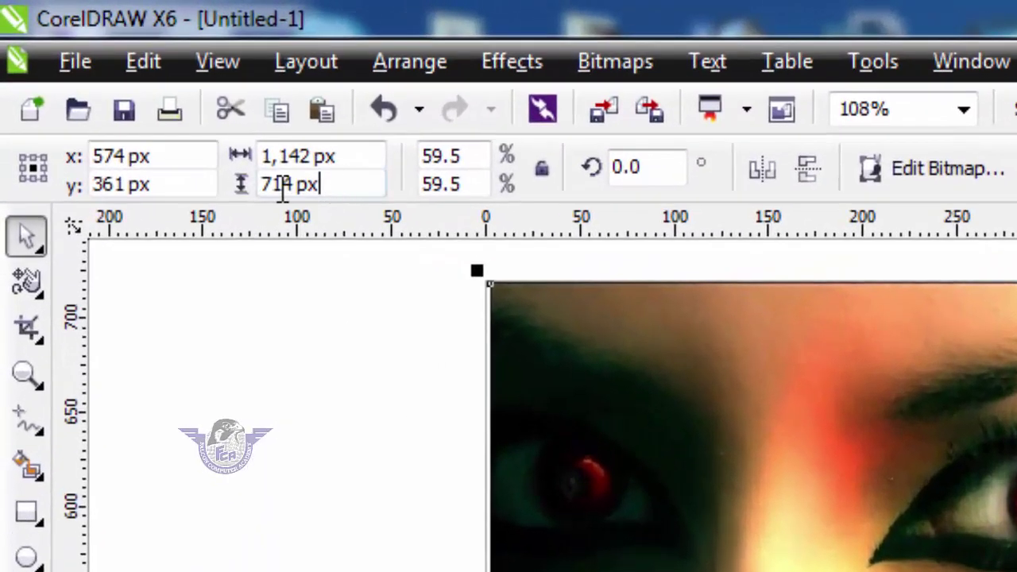
pyautogui.click(147, 93)
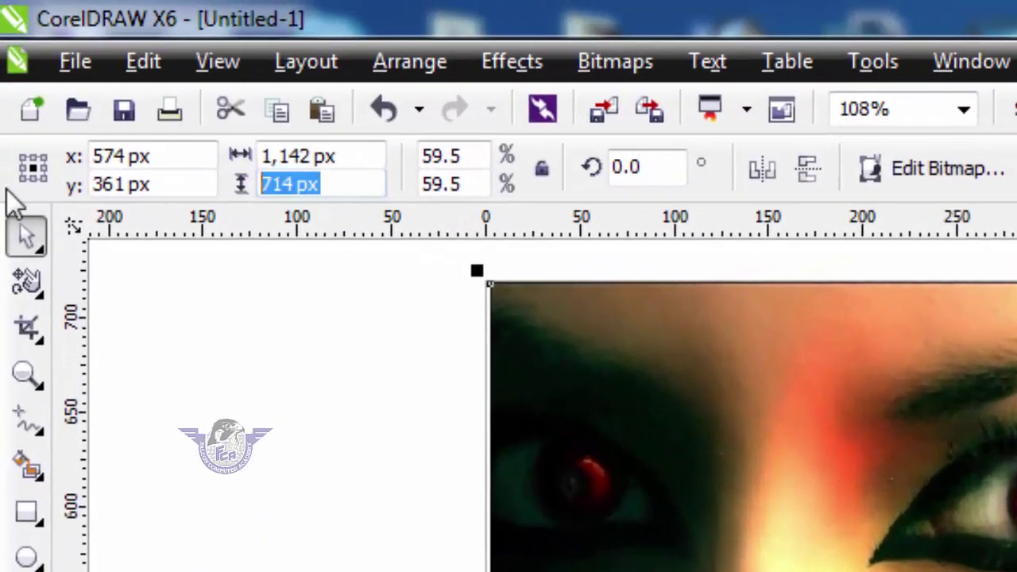
pyautogui.write('720')
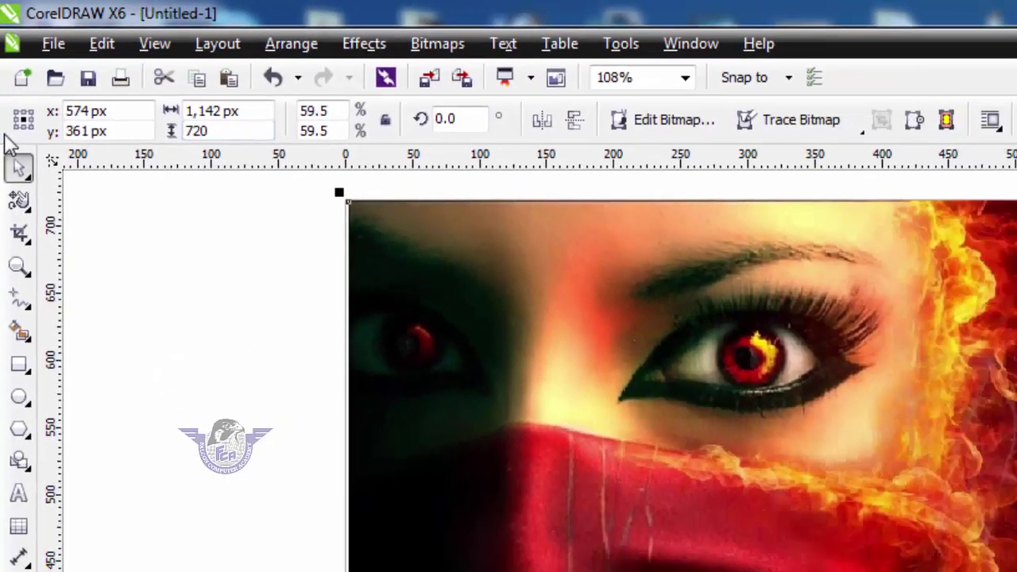
pyautogui.press('Return')
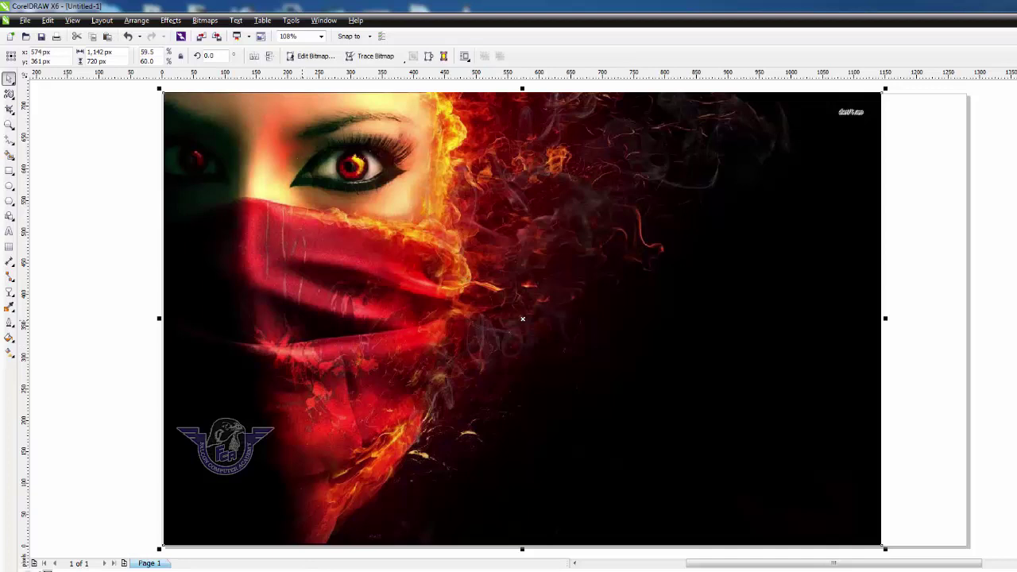
pyautogui.click(124, 240)
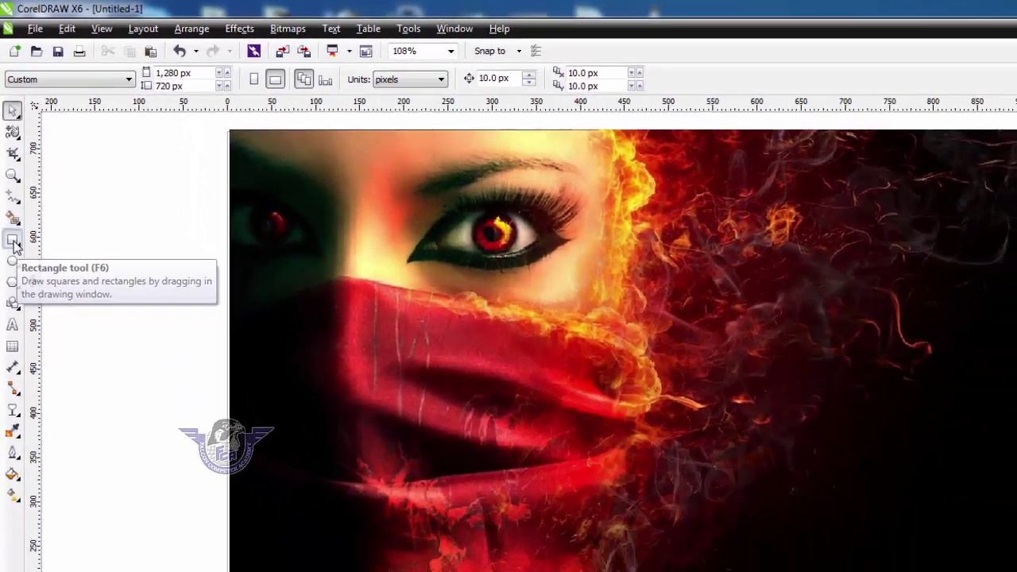
# Create a page-sized rectangle of 1,280 by 720 px and deselect it.
pyautogui.doubleClick(13, 244)
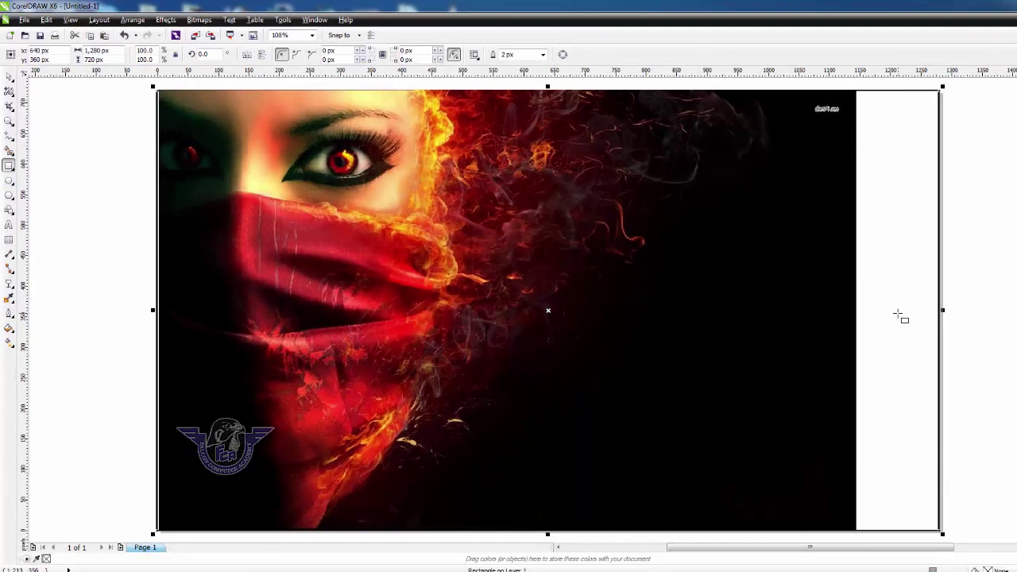
pyautogui.click(10, 77)
pyautogui.click(103, 210)
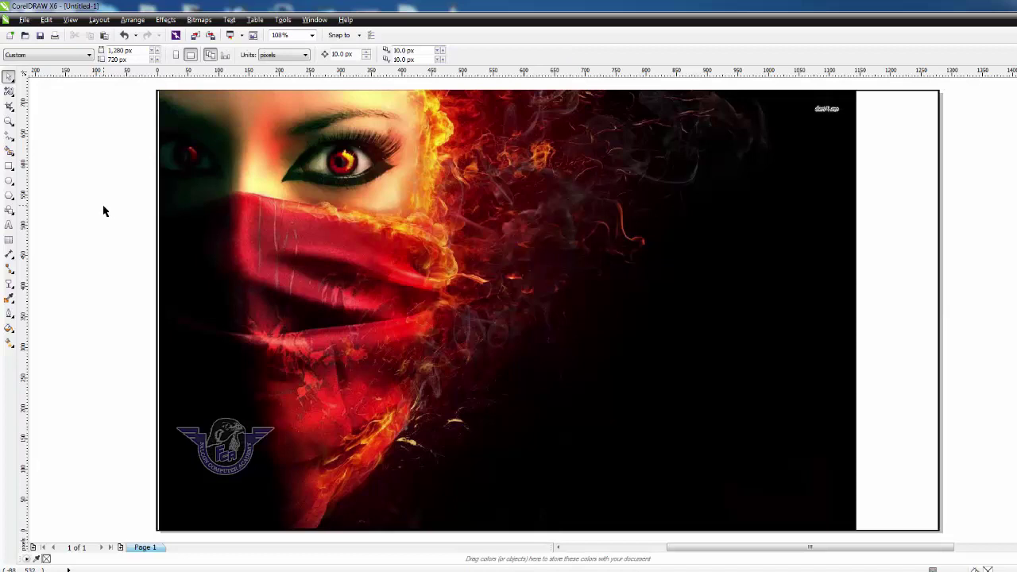
# Align the masked-face picture to the top and left edges of the page-sized rectangle.
pyautogui.click(327, 209)
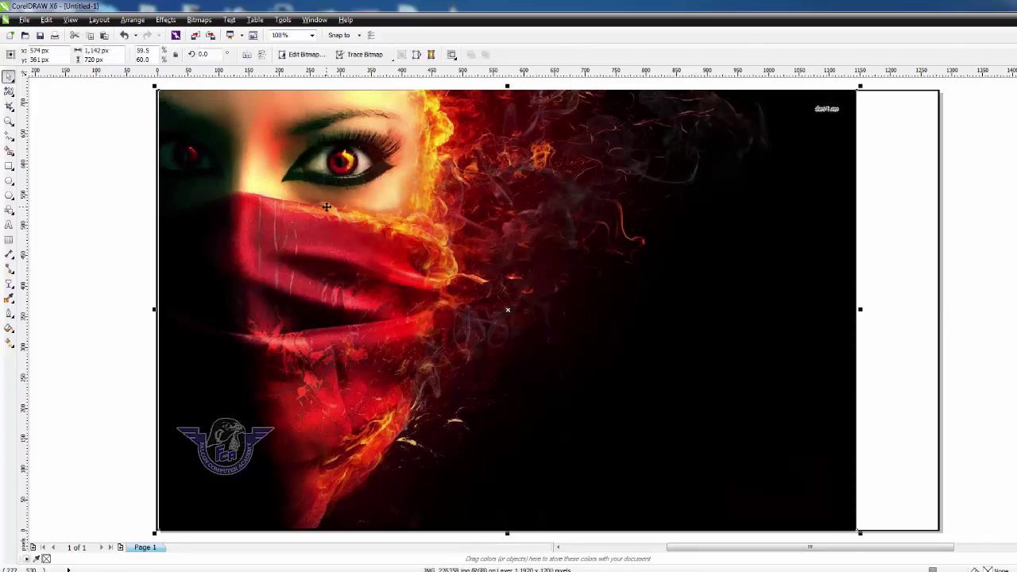
pyautogui.keyDown('shift'); pyautogui.click(919, 96); pyautogui.keyUp('shift')
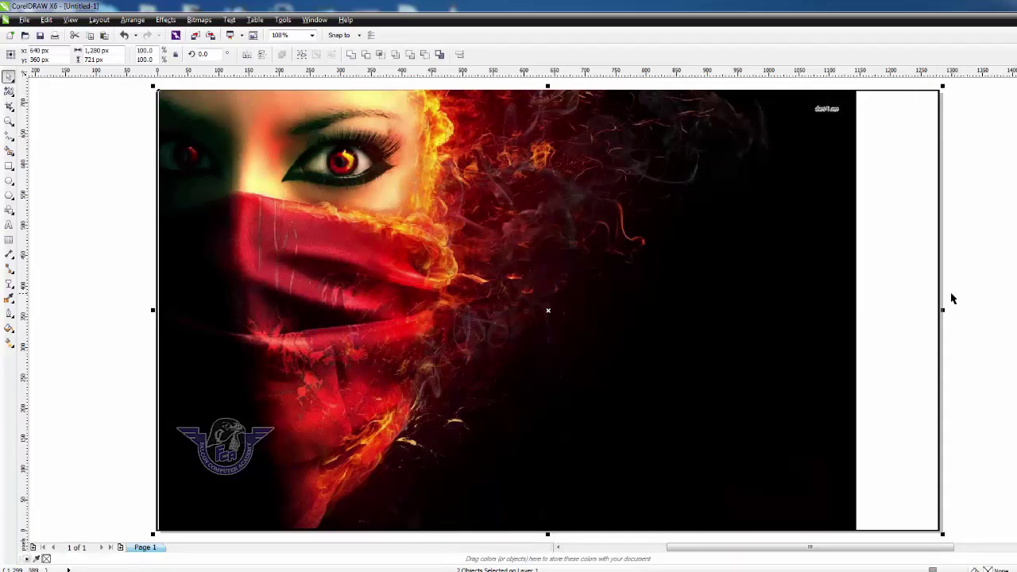
pyautogui.press('t')
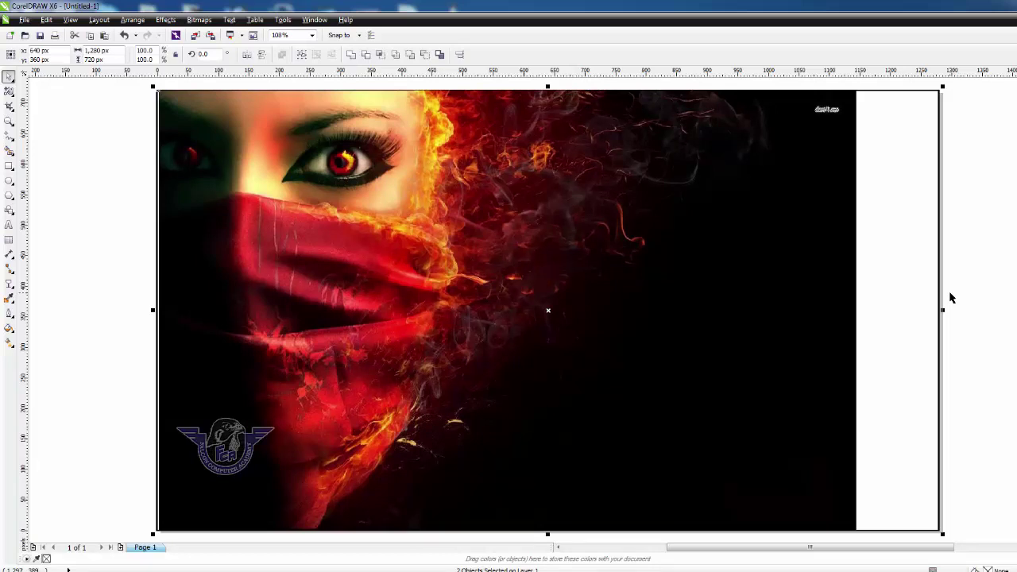
pyautogui.press('l')
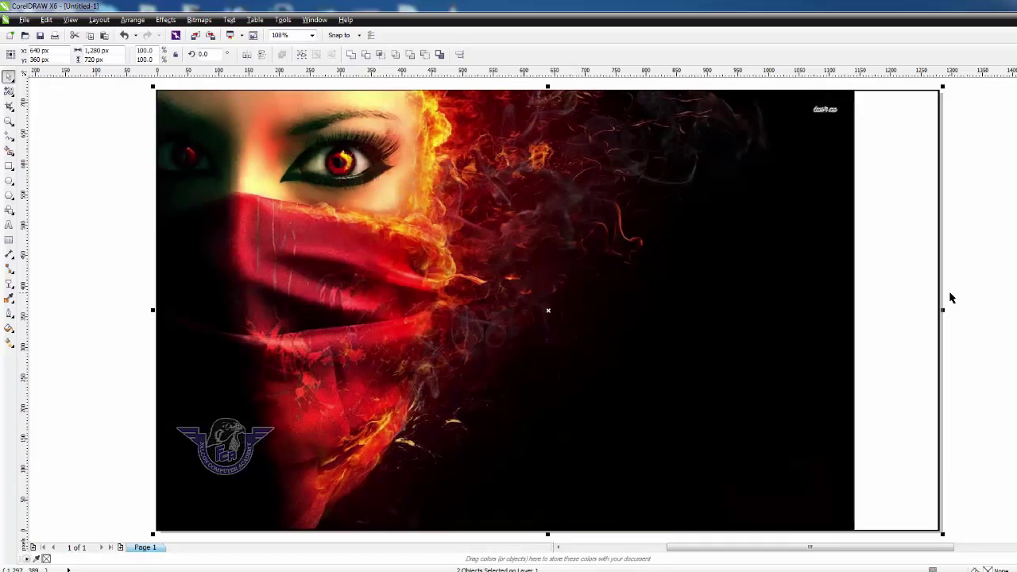
pyautogui.press('r')
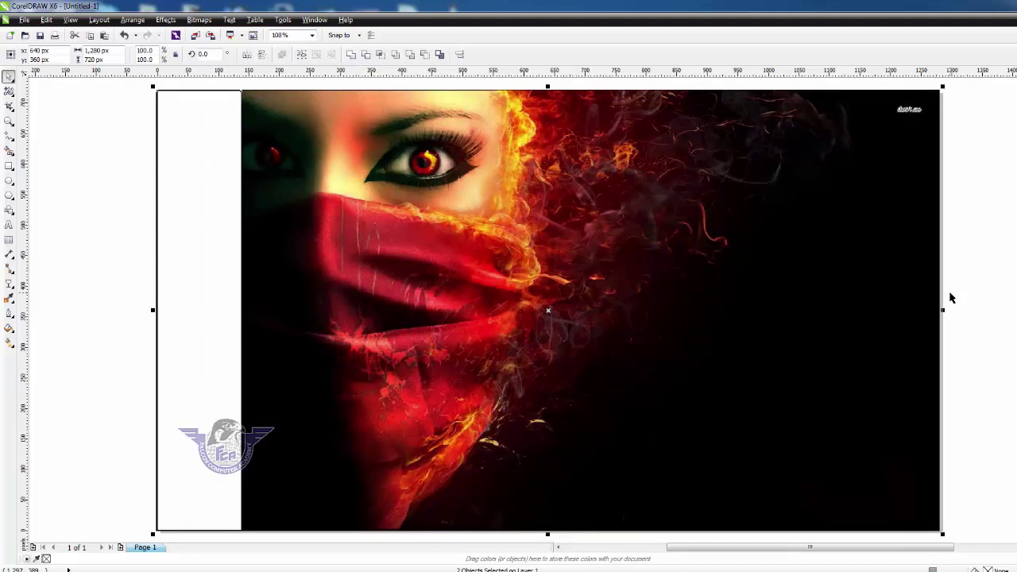
pyautogui.press('l')
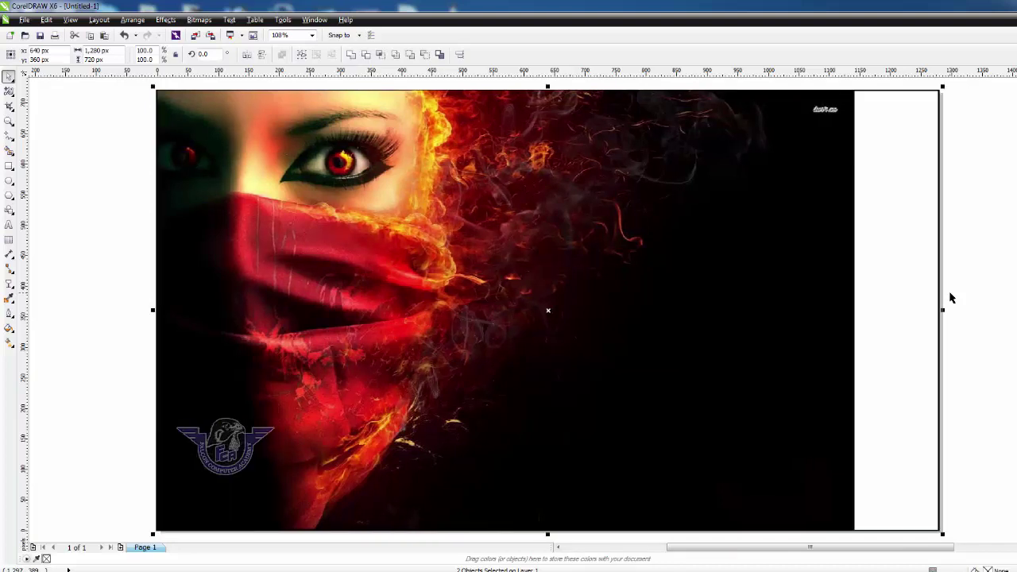
pyautogui.click(131, 223)
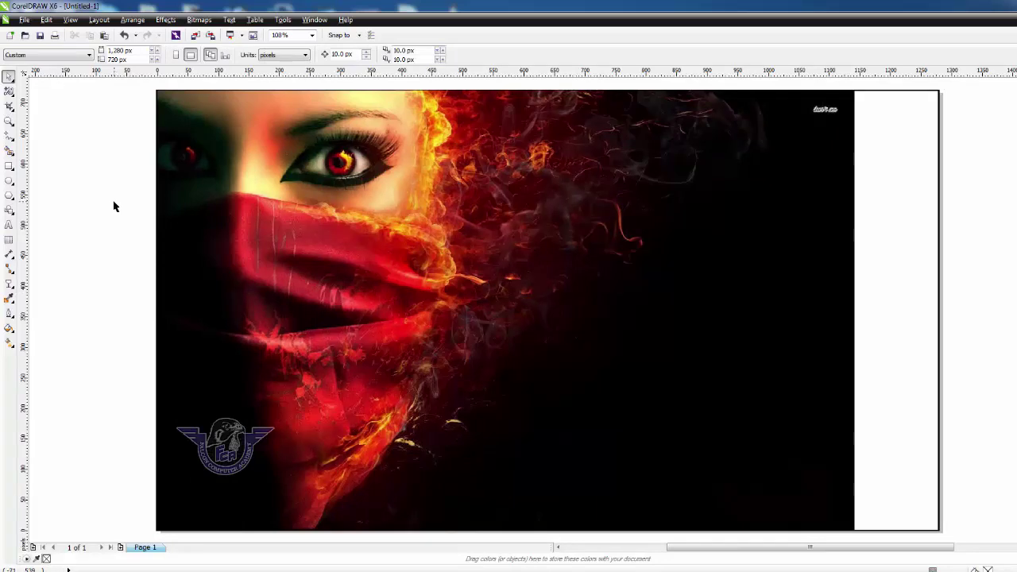
# Import target-bullseye-arrows-center-670x442.jpg and place it in the page's upper-right area at about 828 by 546 px.
pyautogui.rightClick(100, 192)
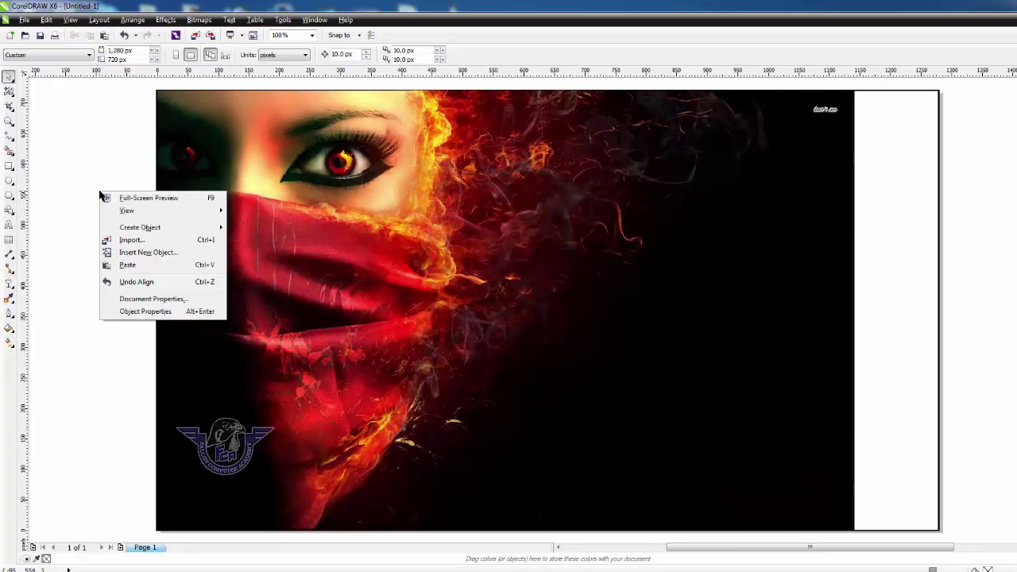
pyautogui.click(126, 240)
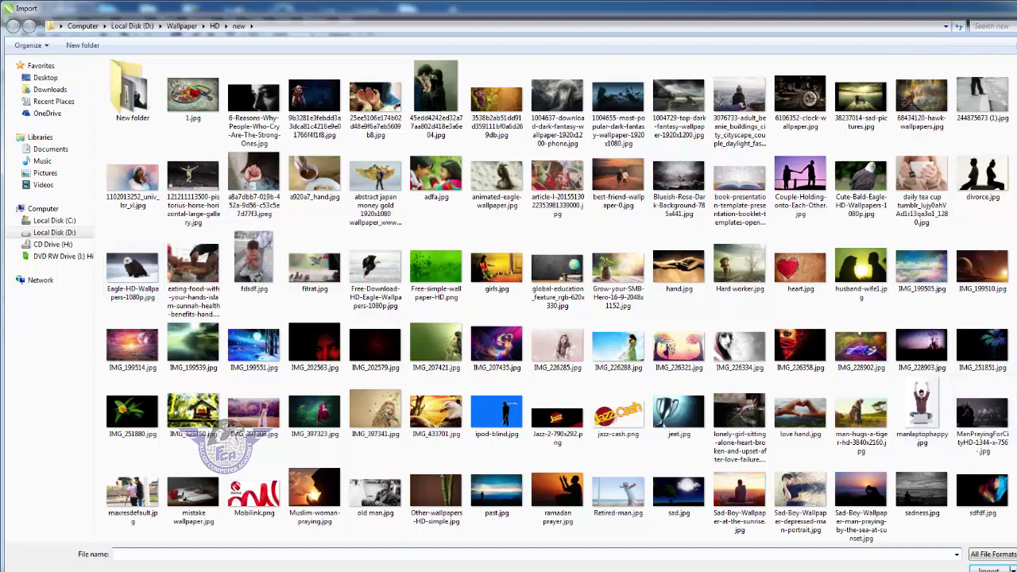
pyautogui.scroll(-1, 556, 298)
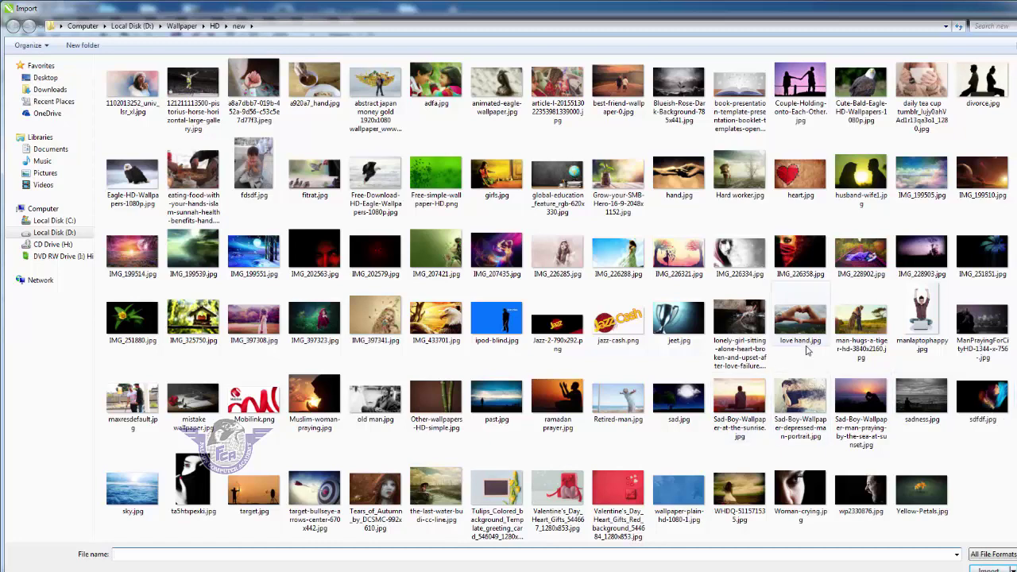
pyautogui.scroll(-1, 298, 501)
pyautogui.click(295, 502)
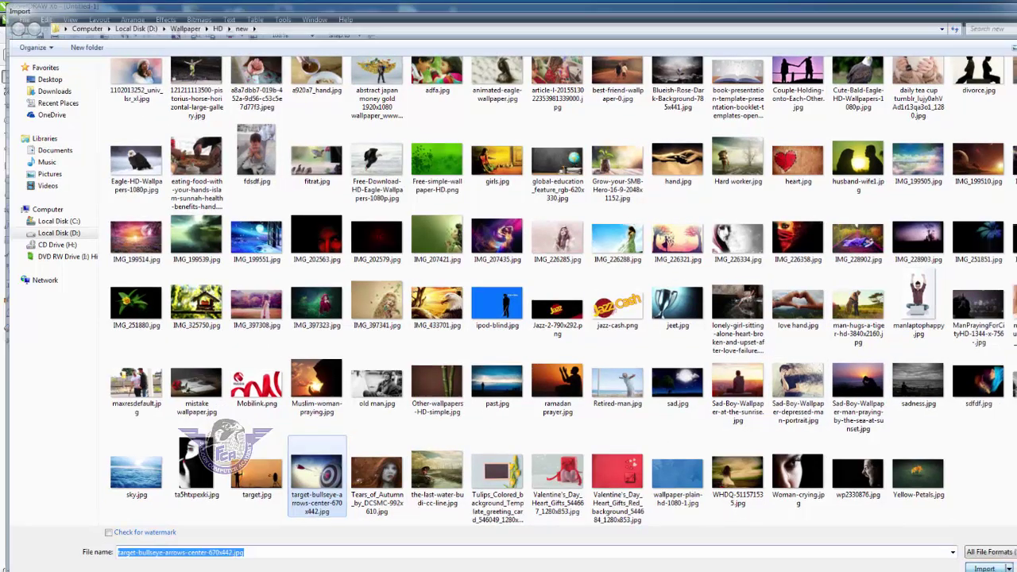
pyautogui.click(984, 567)
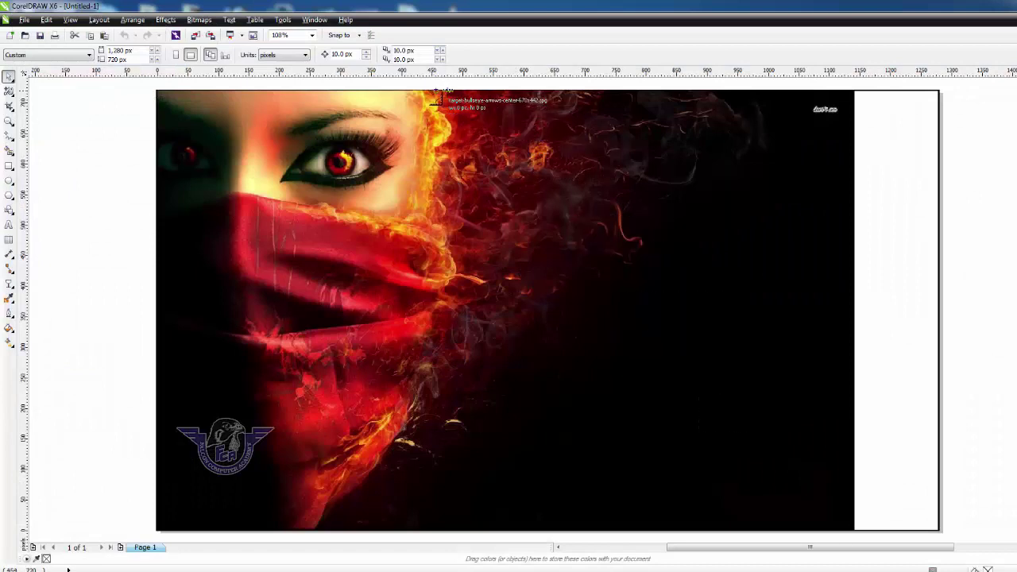
pyautogui.moveTo(434, 91); pyautogui.dragTo(925, 442)
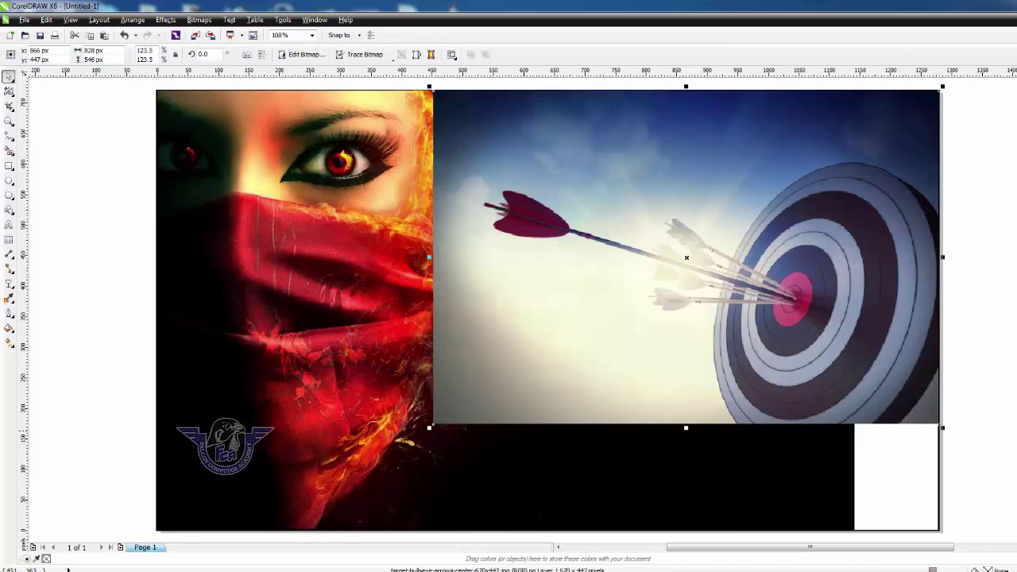
# Scale the arrow-and-target picture proportionally to a height of 720 px.
pyautogui.moveTo(429, 428); pyautogui.dragTo(268, 532)
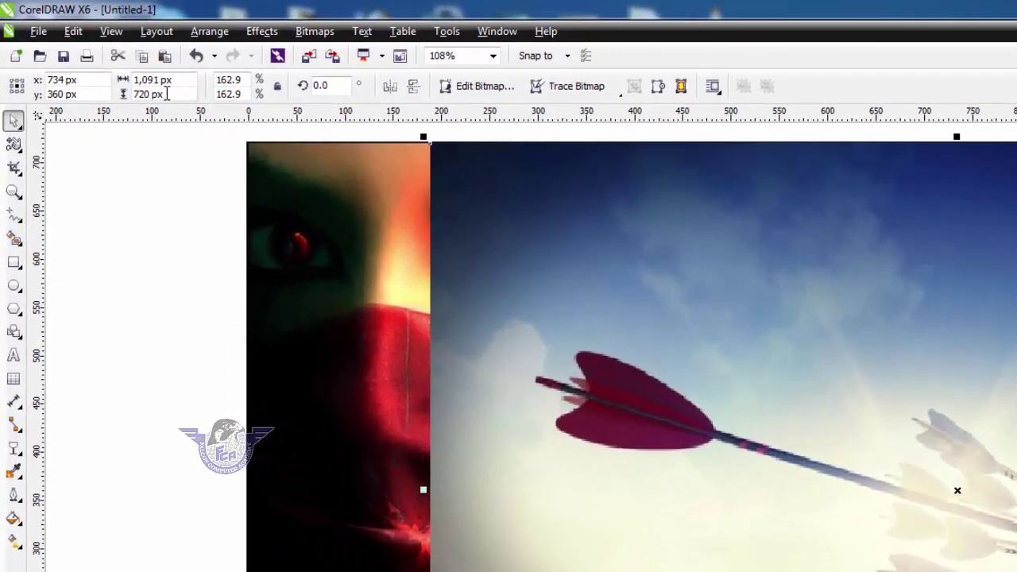
pyautogui.moveTo(104, 60); pyautogui.dragTo(83, 68)
pyautogui.write('720')
pyautogui.press('Return')
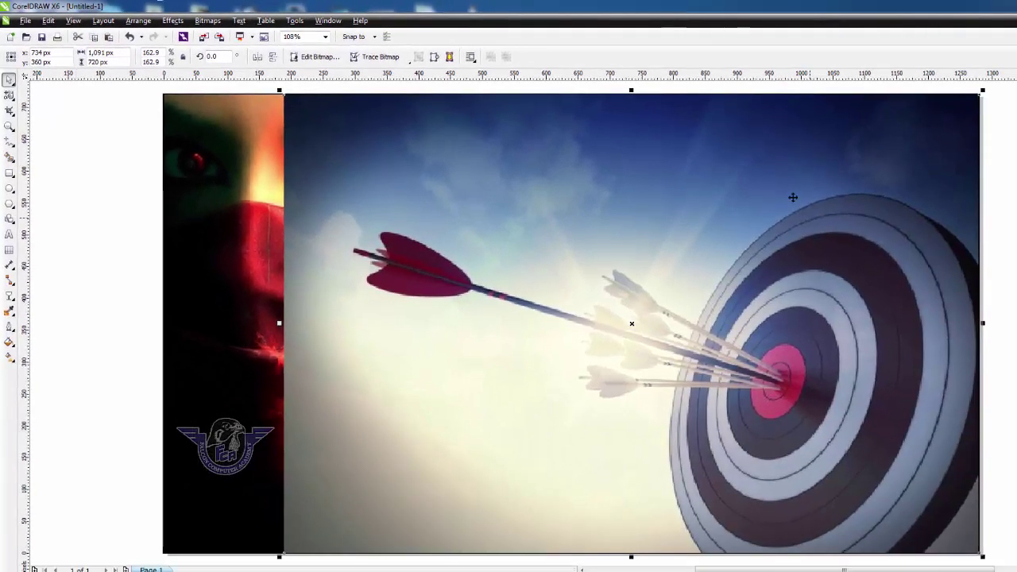
# Align the arrow-and-target picture to the top and right edges of the page-sized rectangle, then deselect everything.
pyautogui.moveTo(529, 224); pyautogui.dragTo(819, 307)
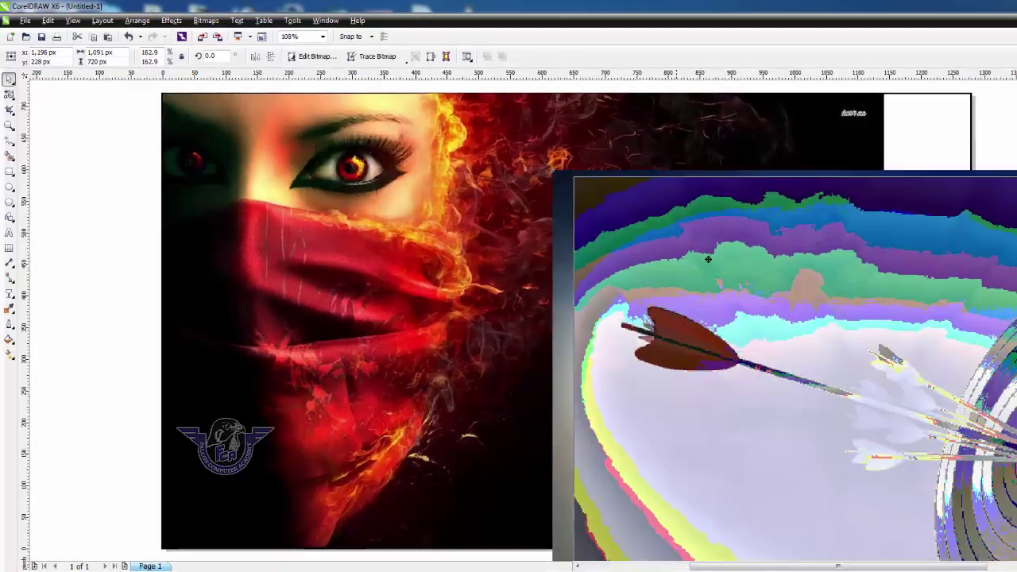
pyautogui.moveTo(708, 259); pyautogui.dragTo(776, 239)
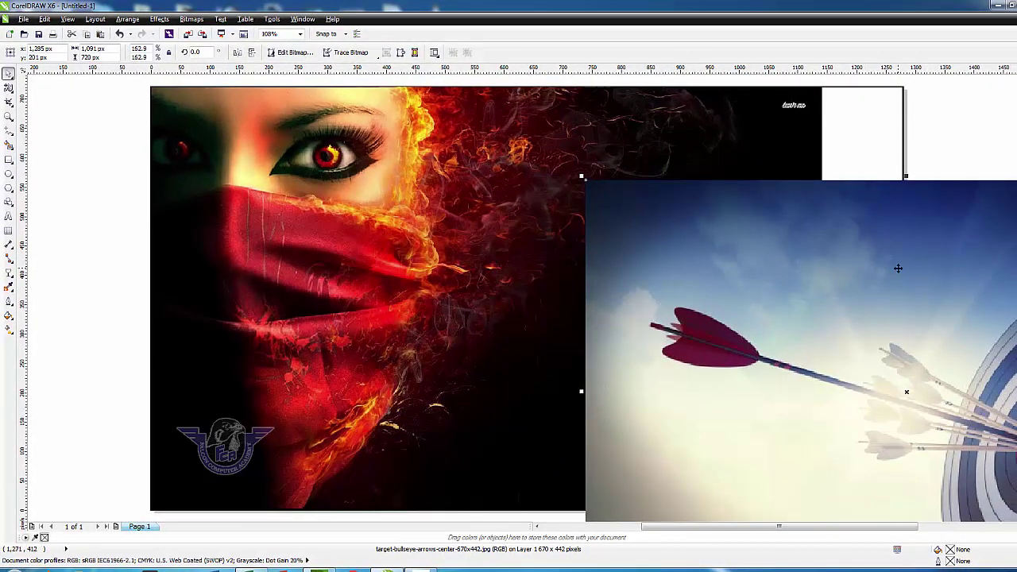
pyautogui.keyDown('shift'); pyautogui.click(891, 89); pyautogui.keyUp('shift')
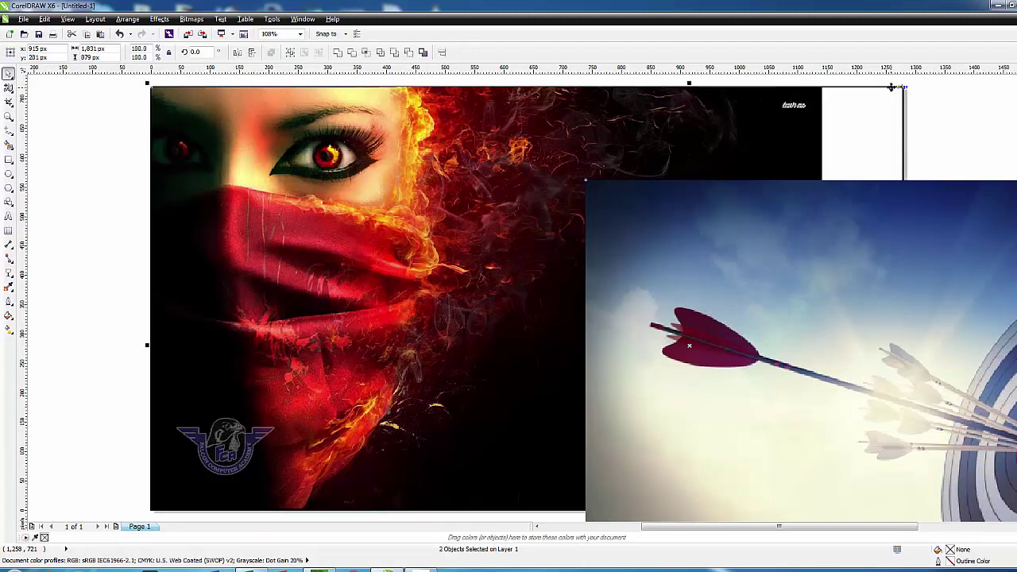
pyautogui.press('t')
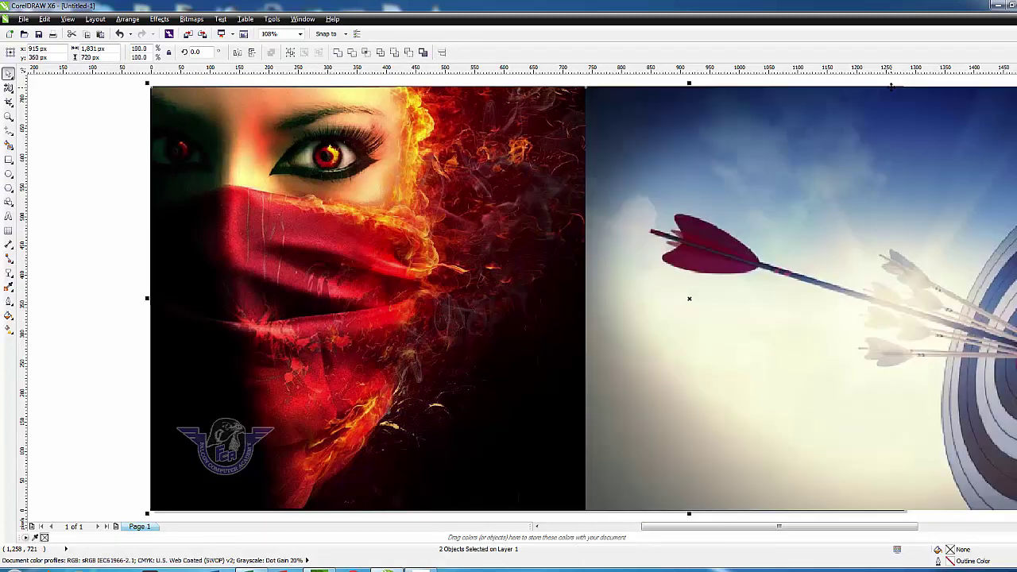
pyautogui.press('r')
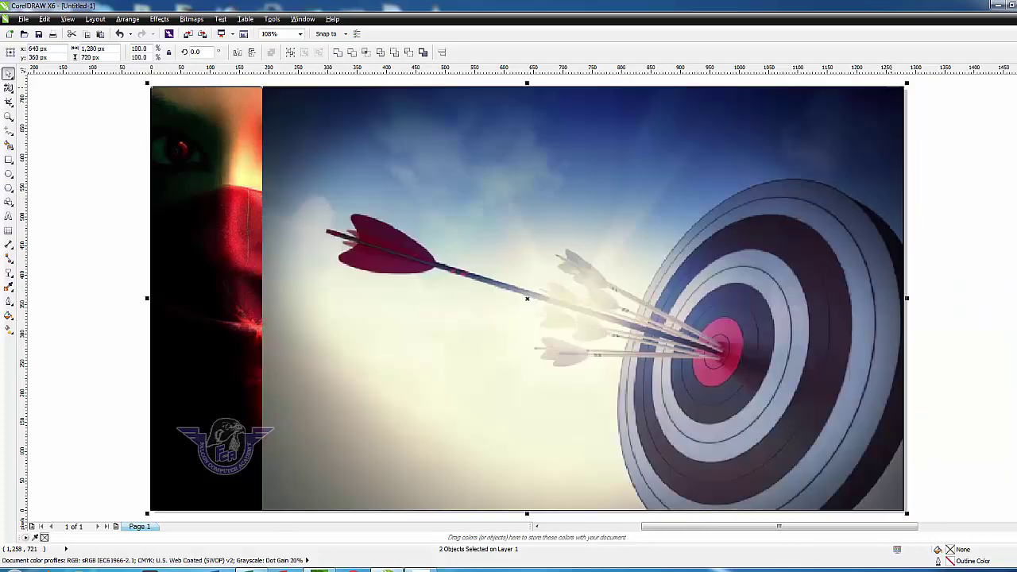
pyautogui.click(952, 219)
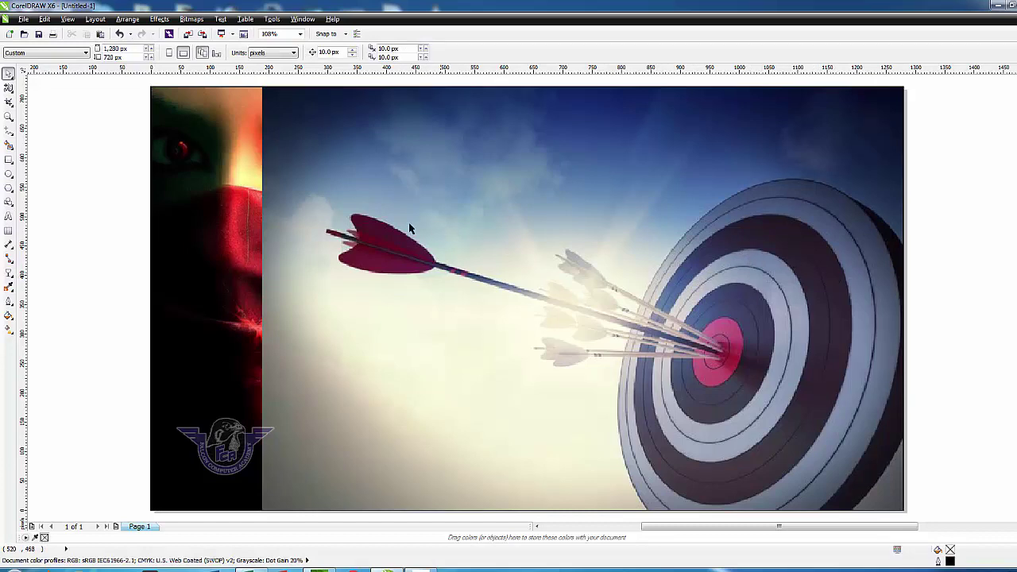
# Apply a linear transparency to the arrow-and-target picture, fading it out from the target toward the masked face.
pyautogui.click(378, 240)
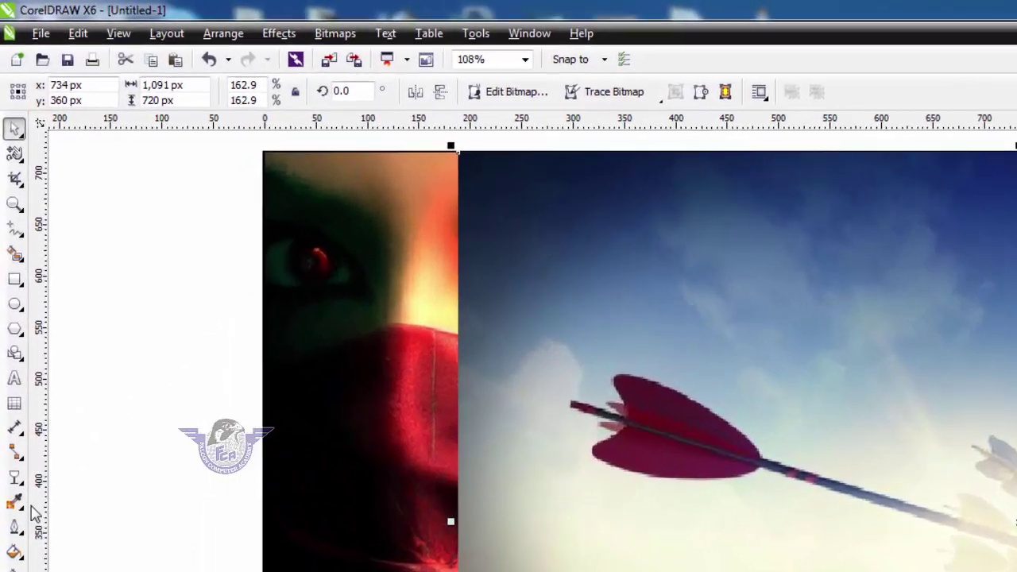
pyautogui.click(21, 494)
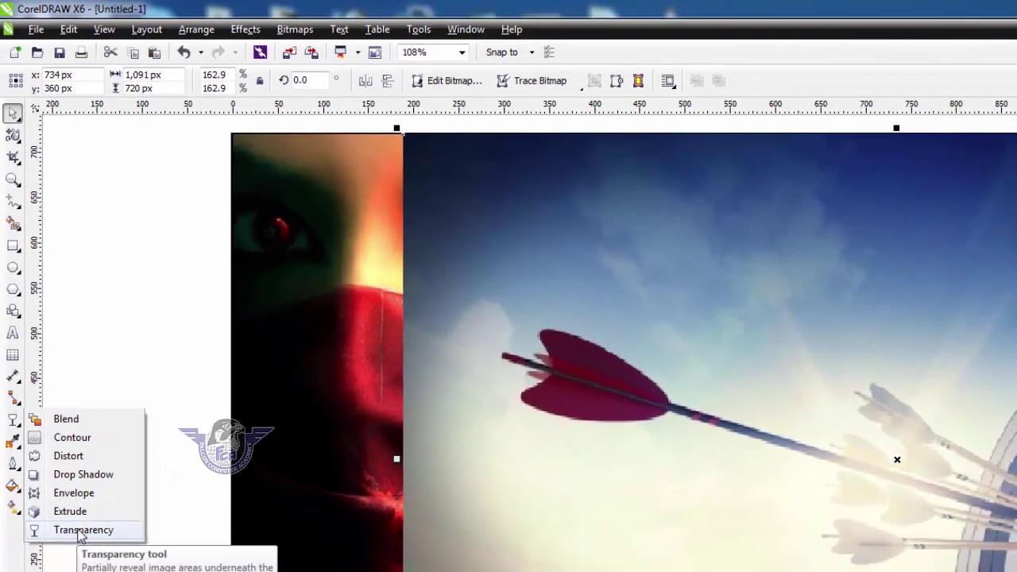
pyautogui.click(79, 530)
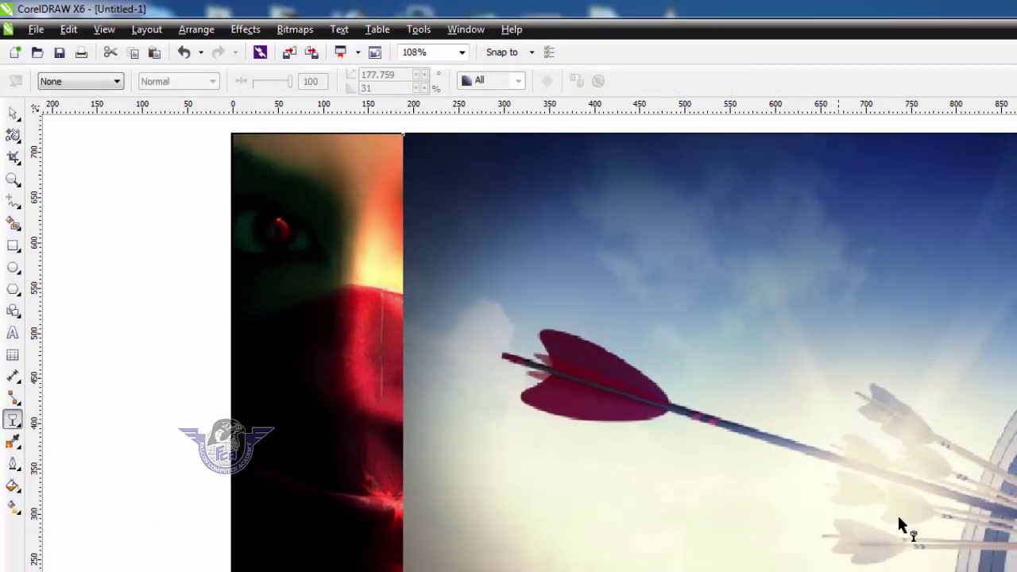
pyautogui.moveTo(1016, 475); pyautogui.dragTo(546, 465)
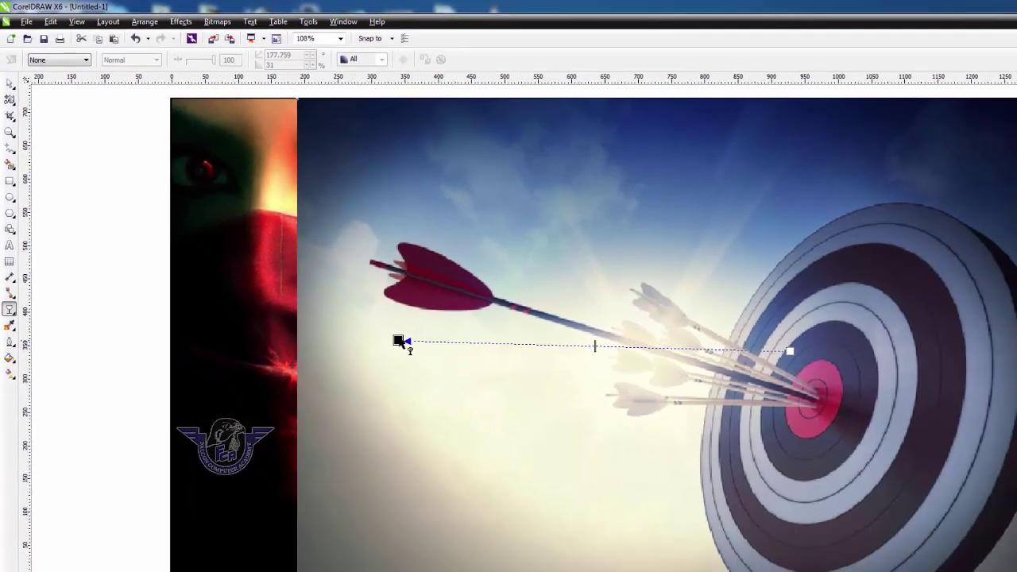
pyautogui.moveTo(400, 342); pyautogui.dragTo(374, 343)
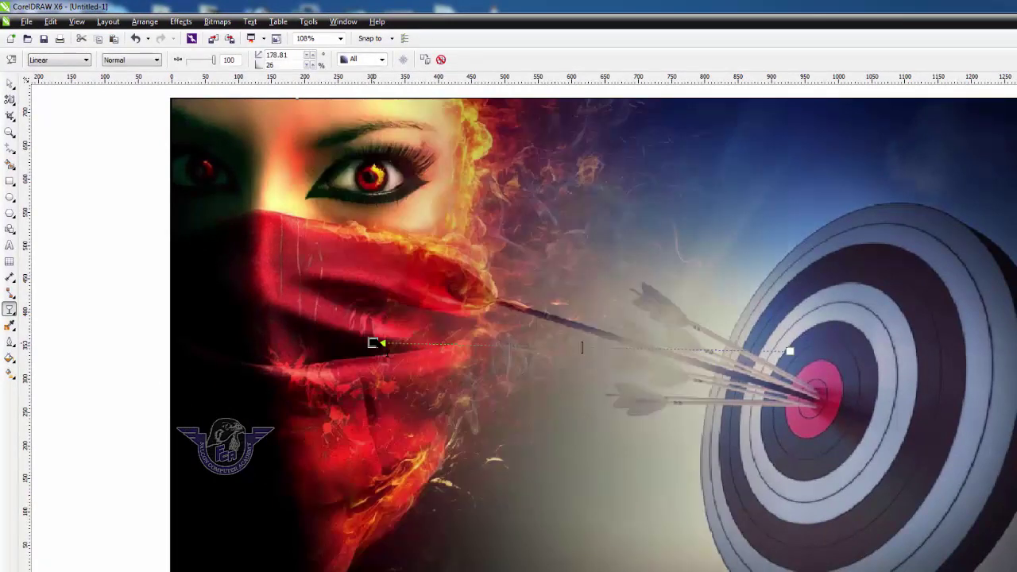
# Redraw the linear transparency until the fade runs from the target's upper rings to just beside the mask's fiery edge.
pyautogui.moveTo(741, 324); pyautogui.dragTo(415, 316)
pyautogui.moveTo(864, 389); pyautogui.dragTo(492, 390)
pyautogui.moveTo(709, 340); pyautogui.dragTo(456, 340)
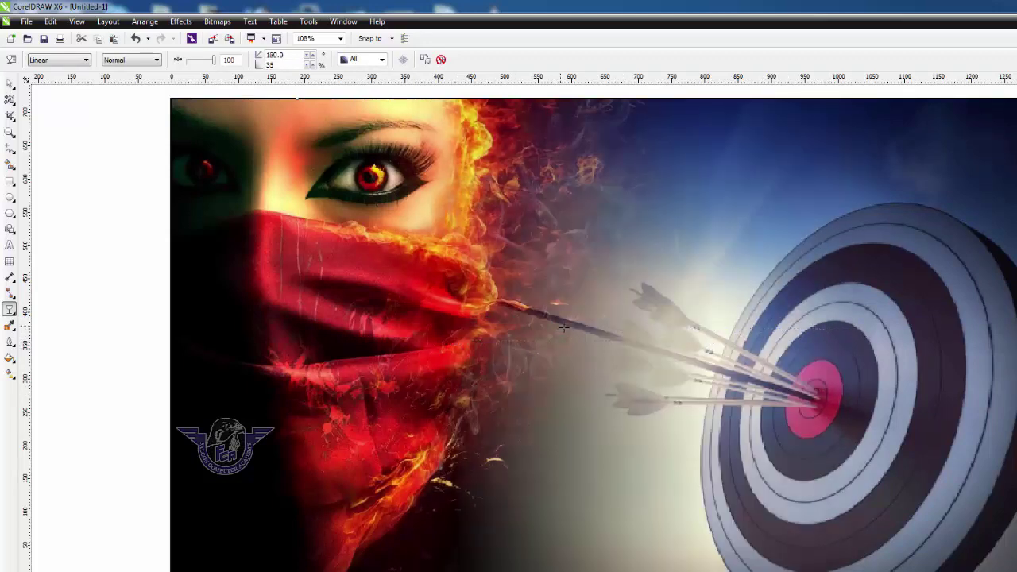
pyautogui.moveTo(819, 376); pyautogui.dragTo(486, 380)
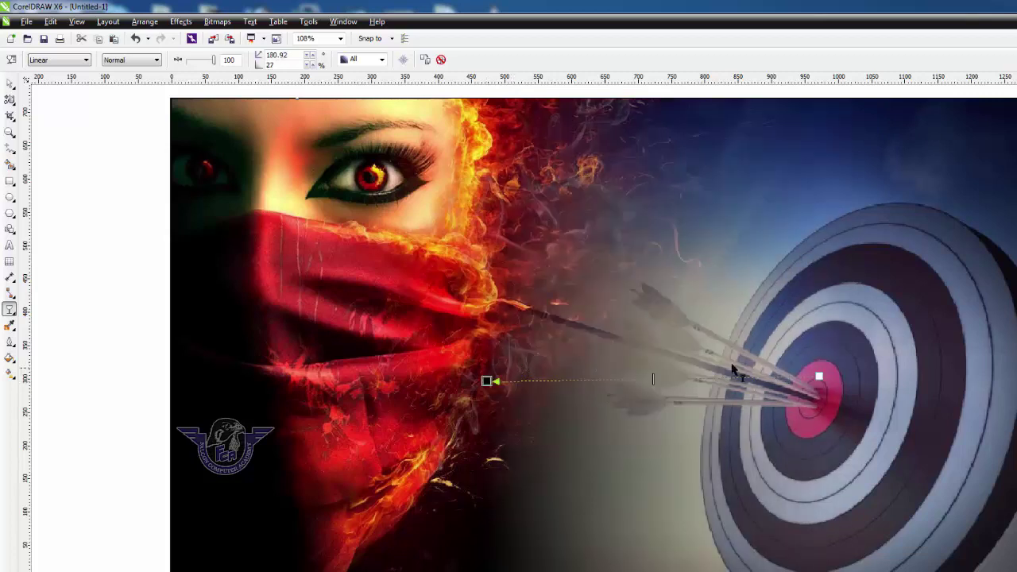
pyautogui.moveTo(823, 329); pyautogui.dragTo(501, 347)
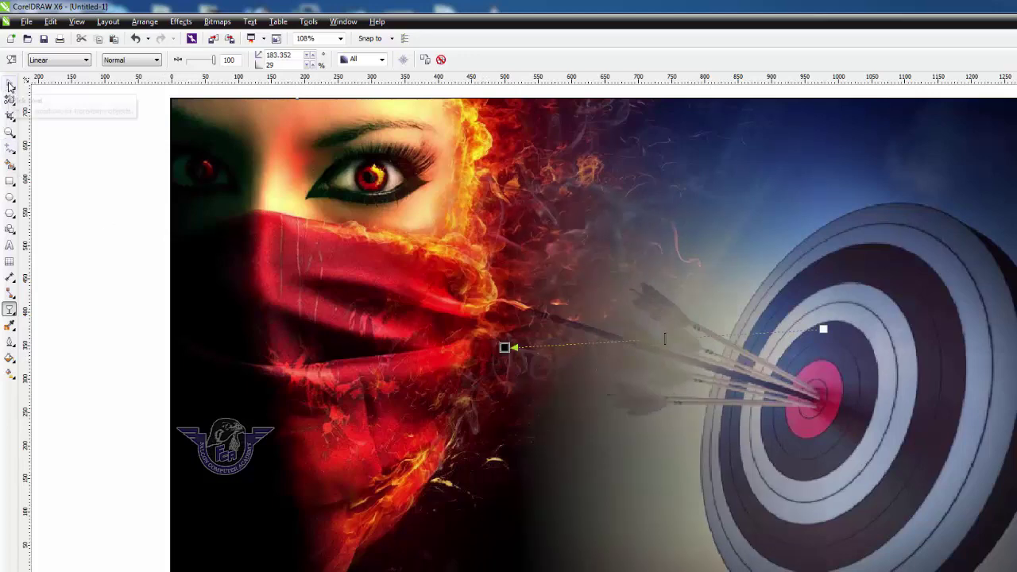
pyautogui.click(10, 83)
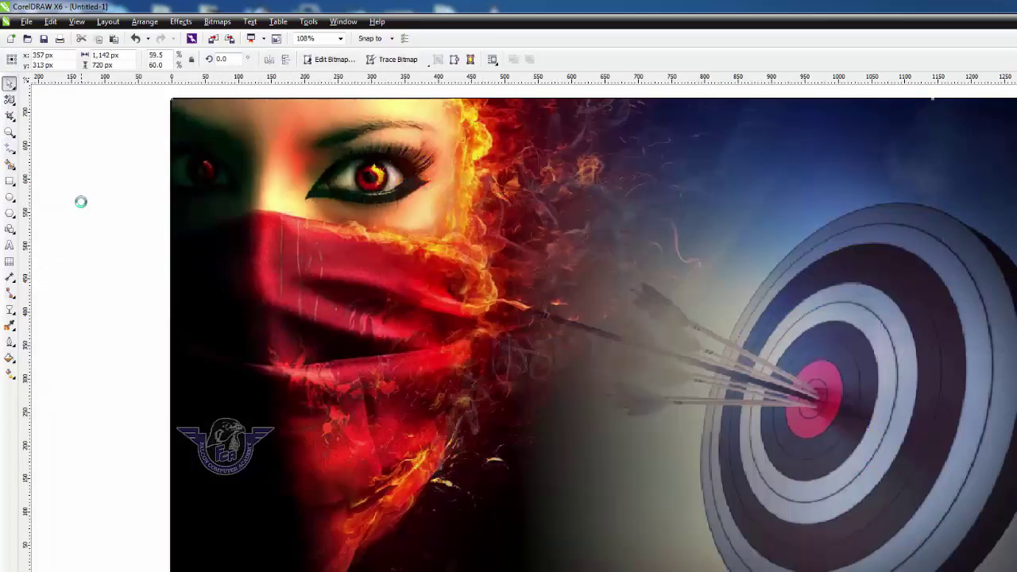
# Undo the stray shifts of the pictures and clear the selection.
pyautogui.hotkey('ctrl', 'z')
pyautogui.hotkey('ctrl', 'z')
pyautogui.hotkey('ctrl', 'z')
pyautogui.hotkey('ctrl', 'z')
pyautogui.hotkey('ctrl', 'shift', 'z')
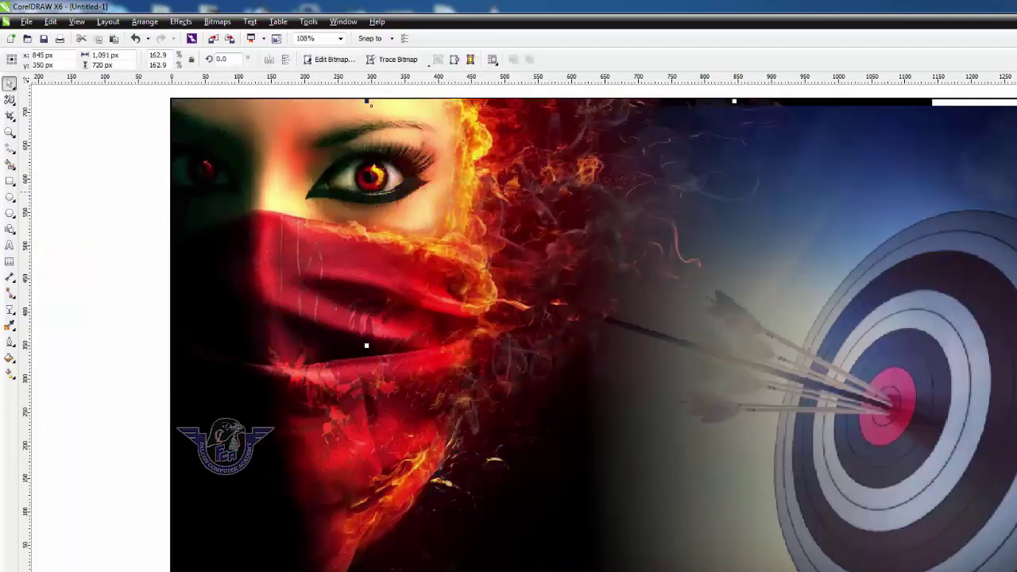
pyautogui.hotkey('ctrl', 'z')
pyautogui.press('Escape')
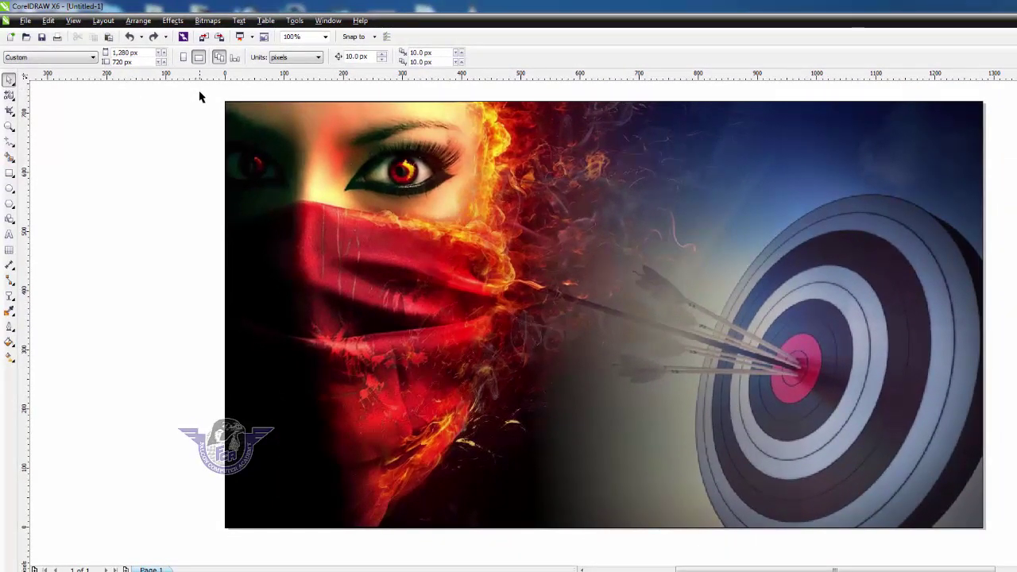
# Select all objects on the page and convert them to one 300 dpi RGB Color (24-bit) bitmap with anti-aliasing and transparent background.
pyautogui.moveTo(243, 123); pyautogui.dragTo(1000, 544)
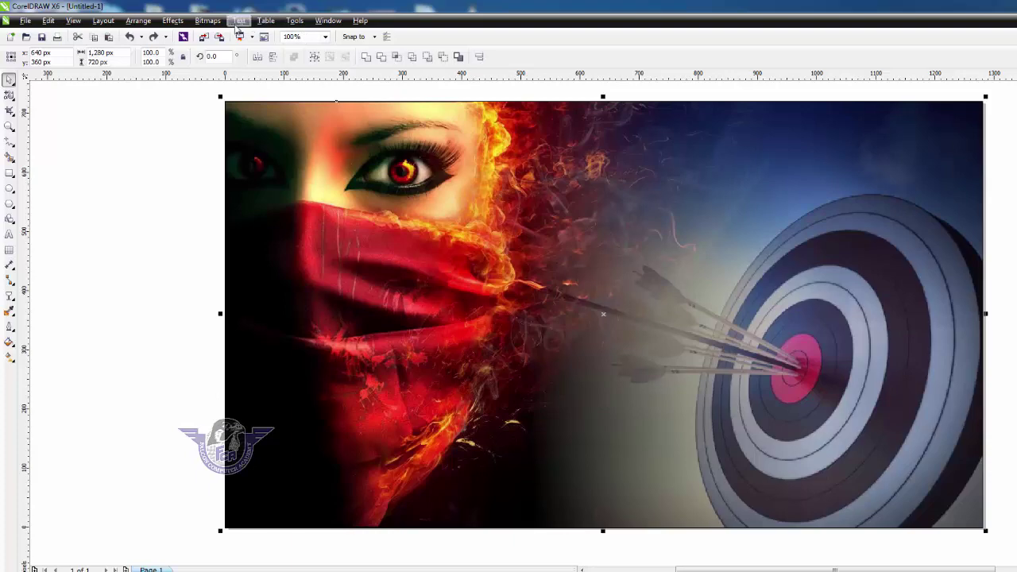
pyautogui.click(210, 20)
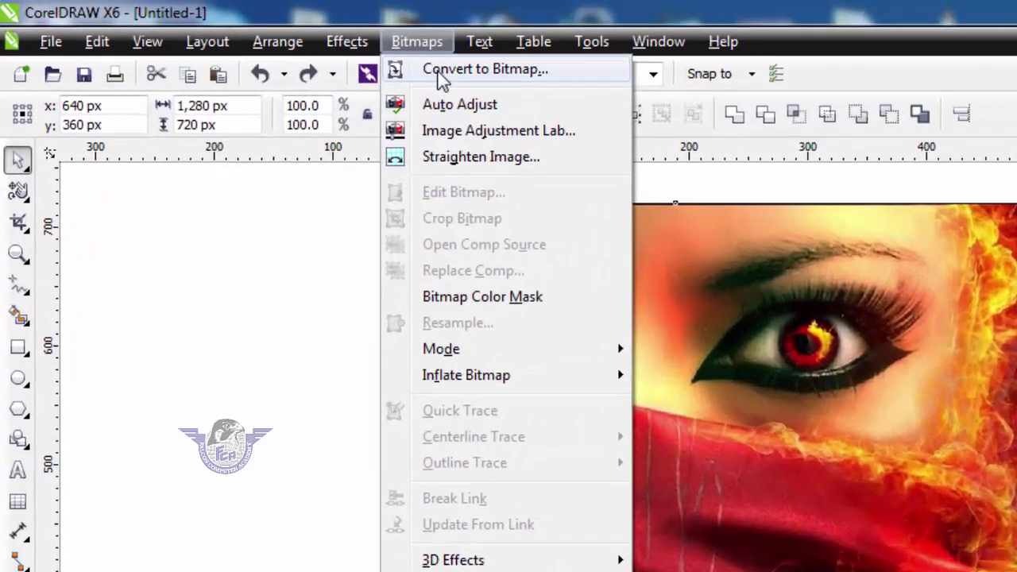
pyautogui.click(442, 73)
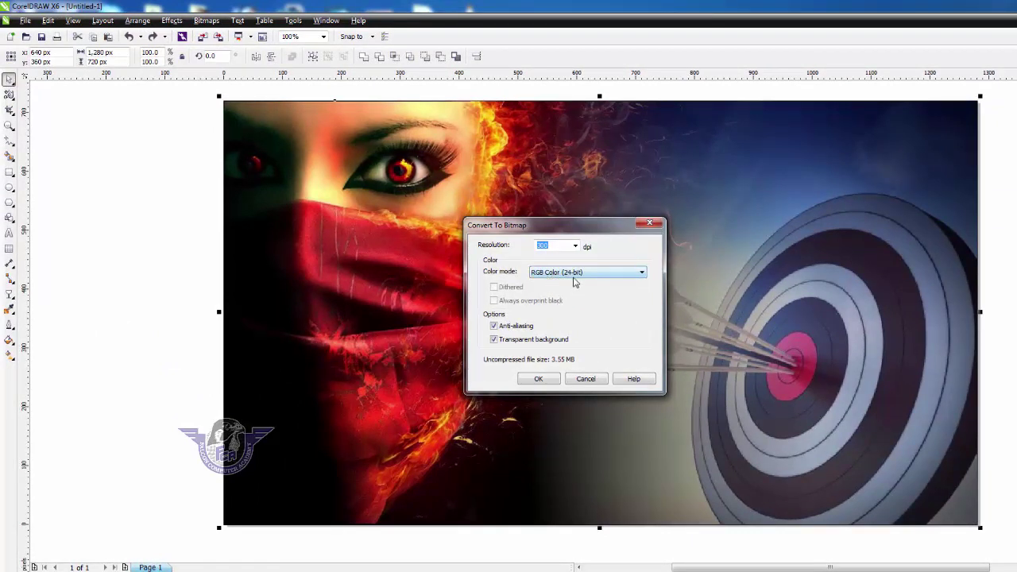
pyautogui.click(537, 379)
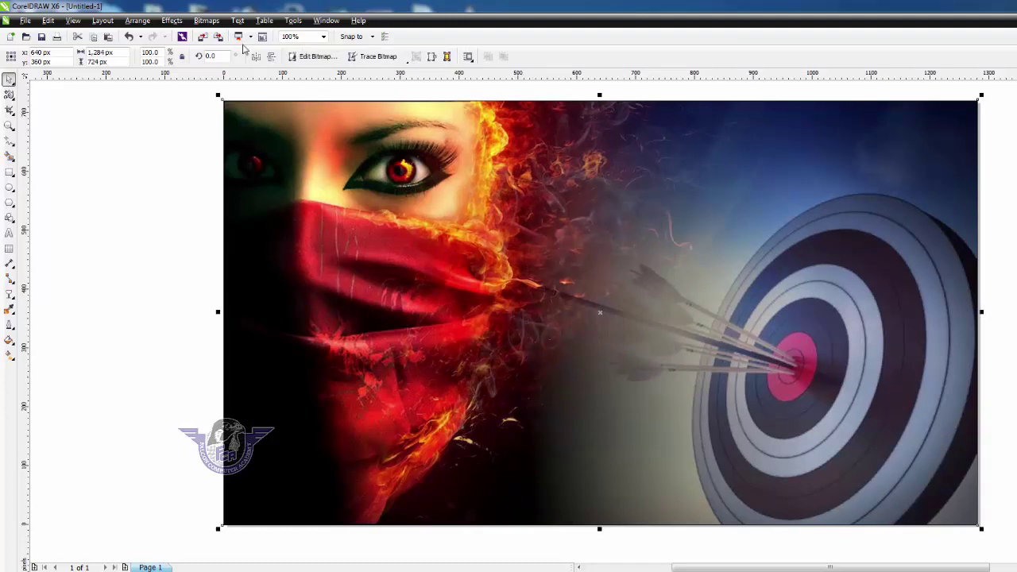
# Open the merged bitmap for editing in Corel PHOTO-PAINT and maximize its image window.
pyautogui.click(204, 21)
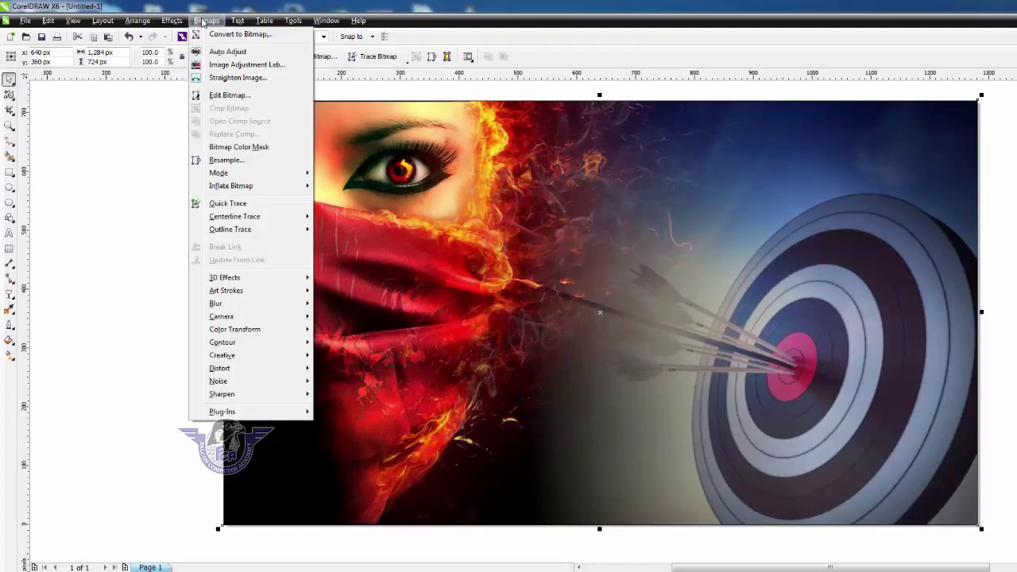
pyautogui.click(225, 96)
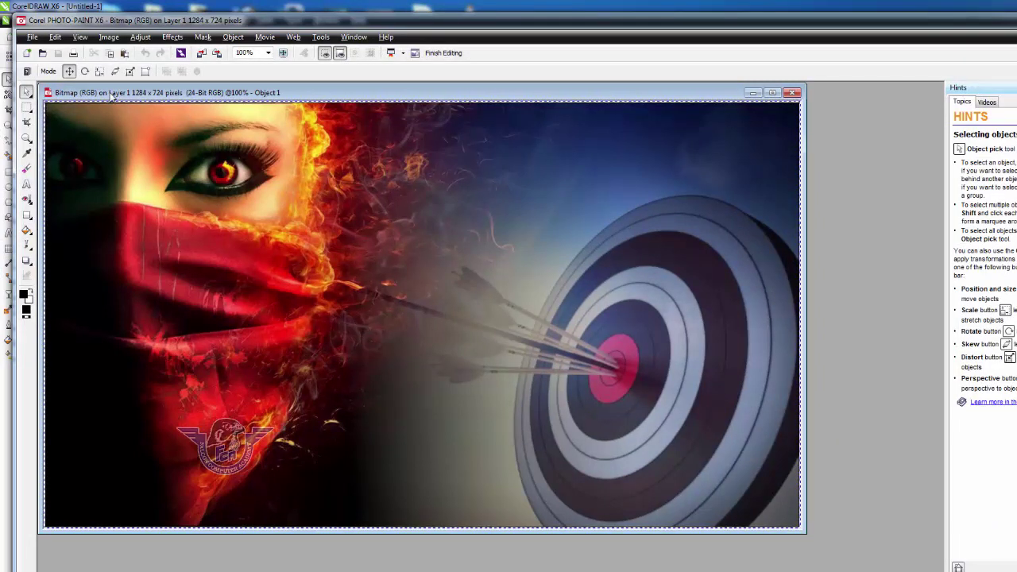
pyautogui.click(771, 92)
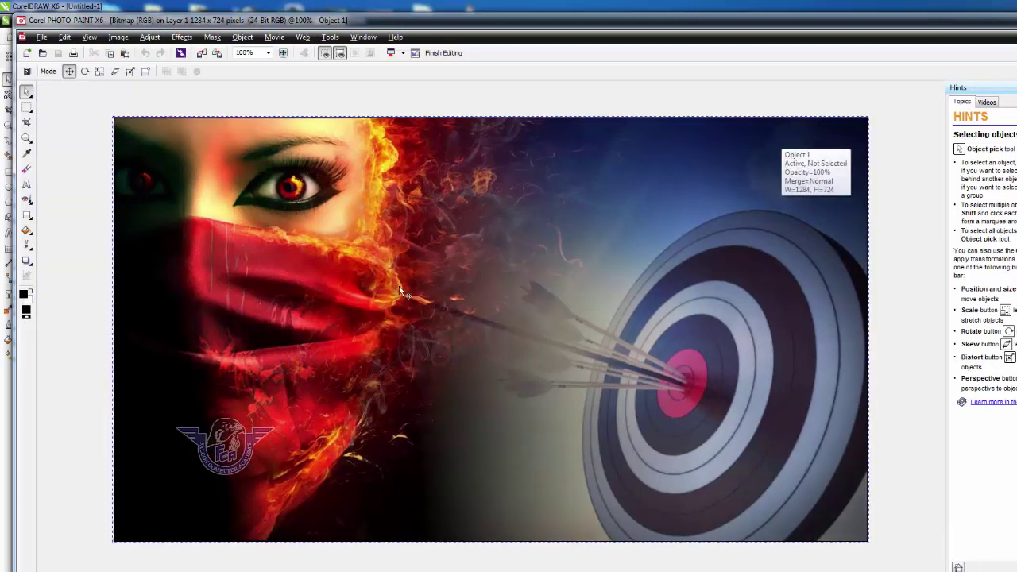
# Start the Brick Wall texture effect on the bitmap and preview it with a brick height of 20.
pyautogui.click(188, 38)
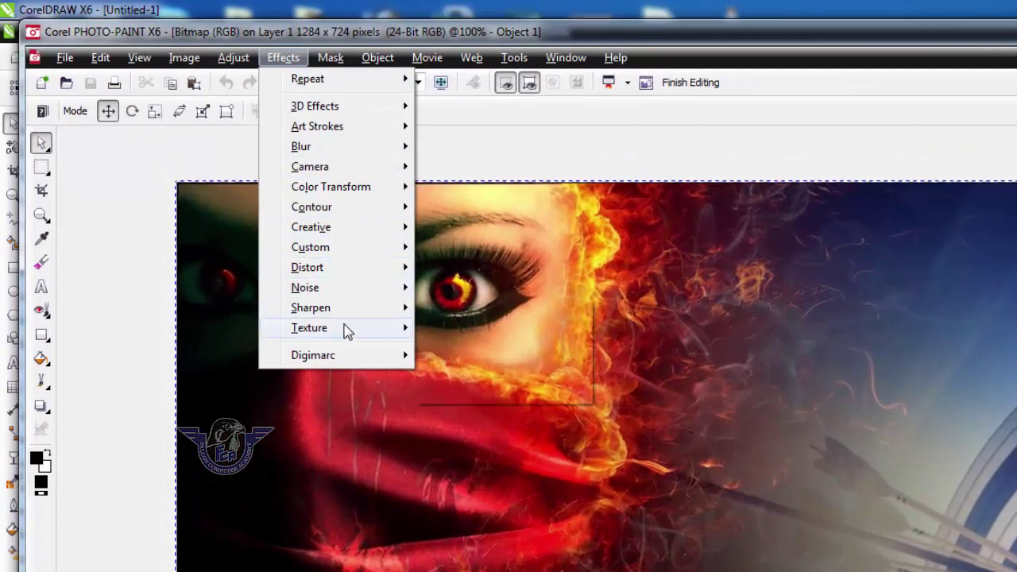
pyautogui.moveTo(346, 332)
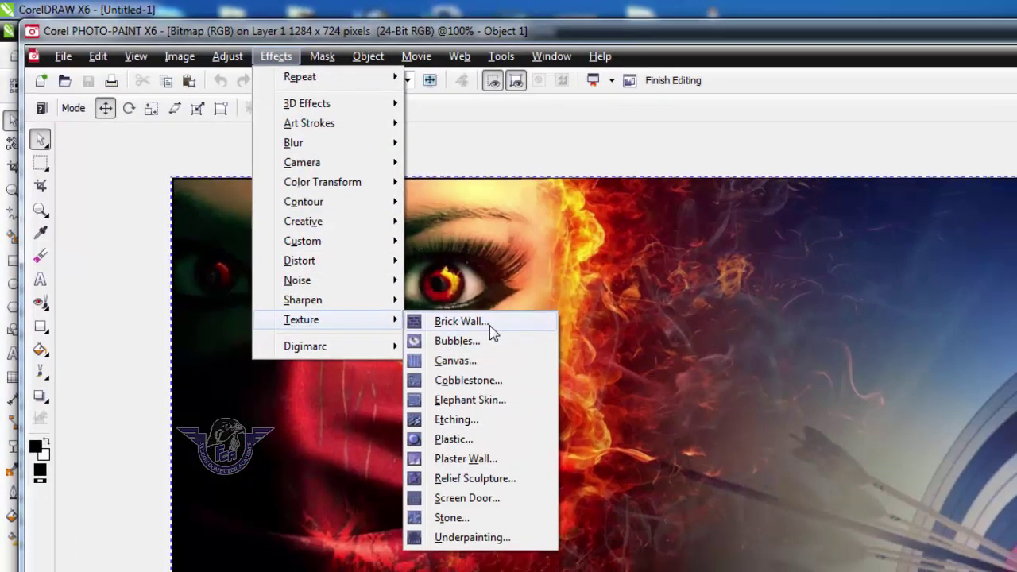
pyautogui.click(503, 337)
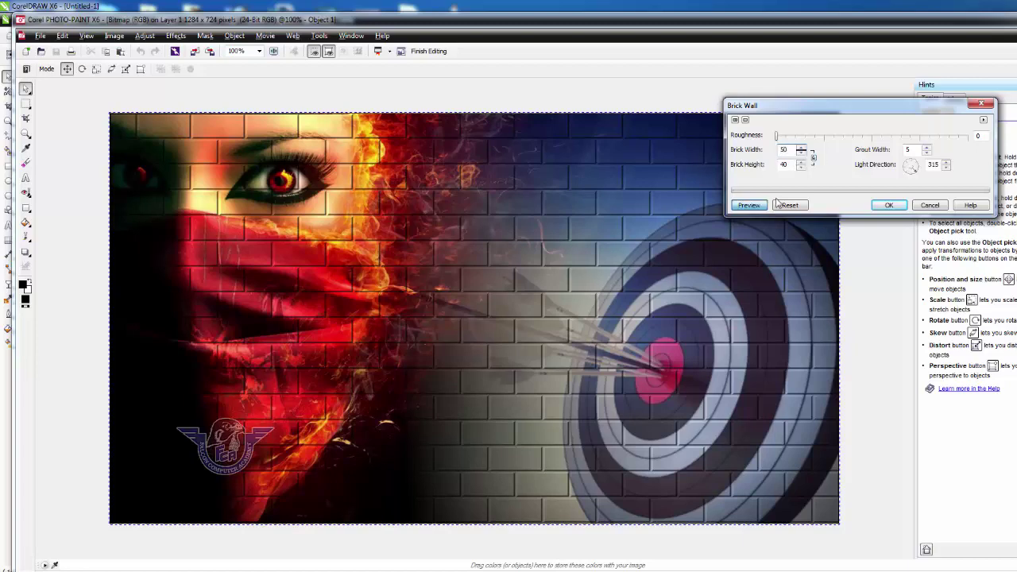
pyautogui.doubleClick(787, 164)
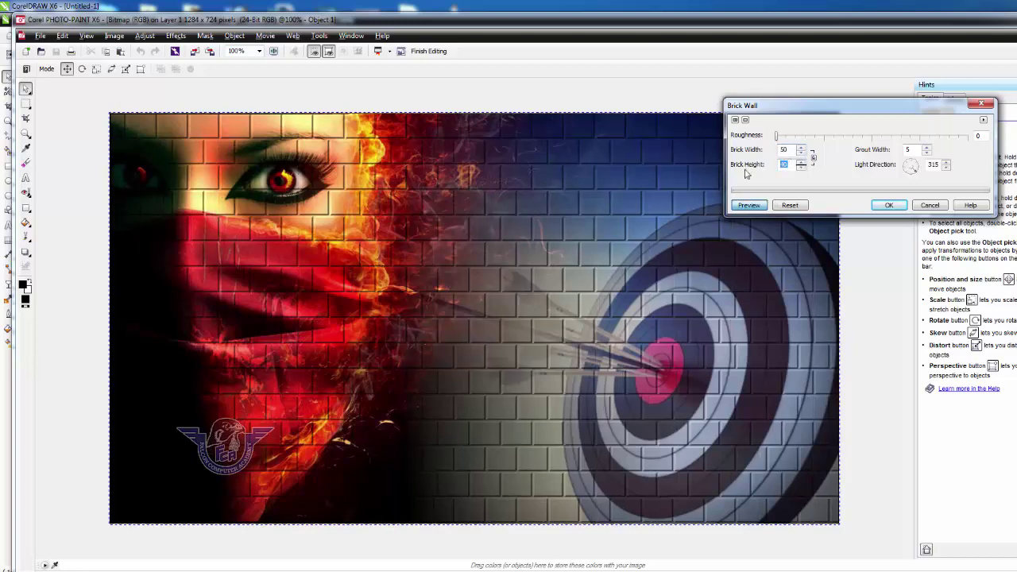
pyautogui.click(759, 205)
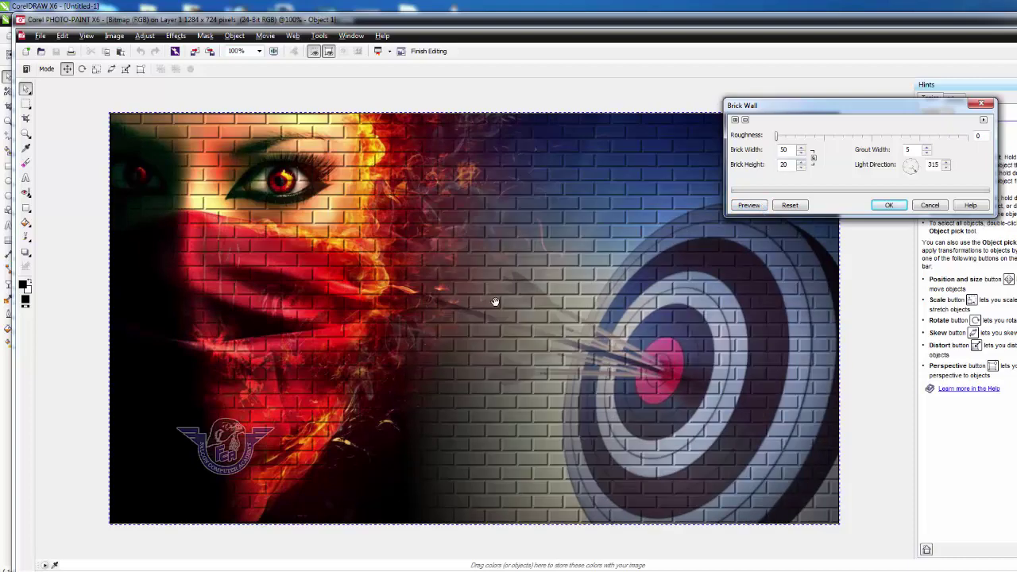
# Apply the Brick Wall effect with brick width 90, brick height 50 and roughness 29.
pyautogui.doubleClick(791, 149)
pyautogui.press('Tab')
pyautogui.click(746, 208)
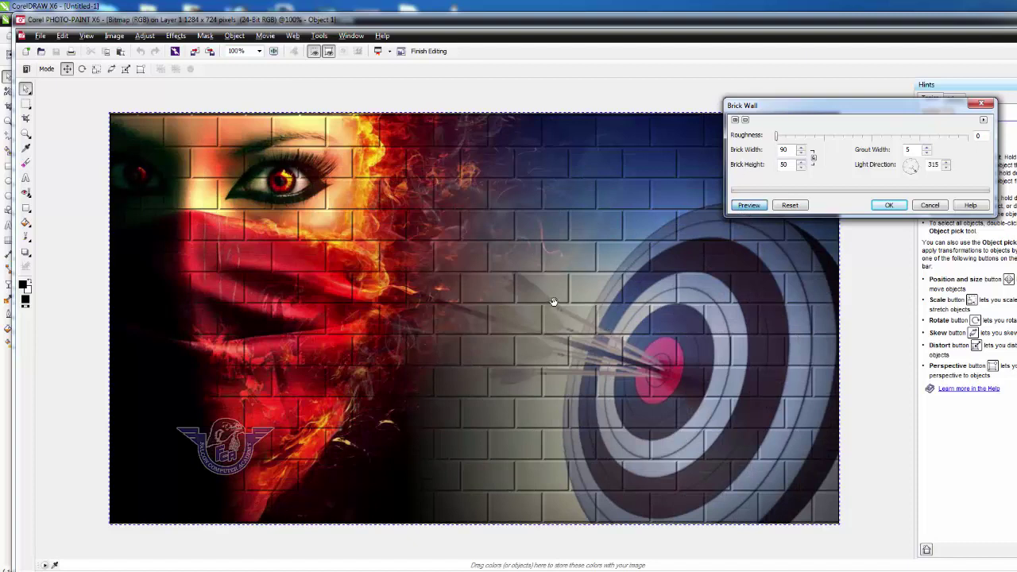
pyautogui.click(814, 140)
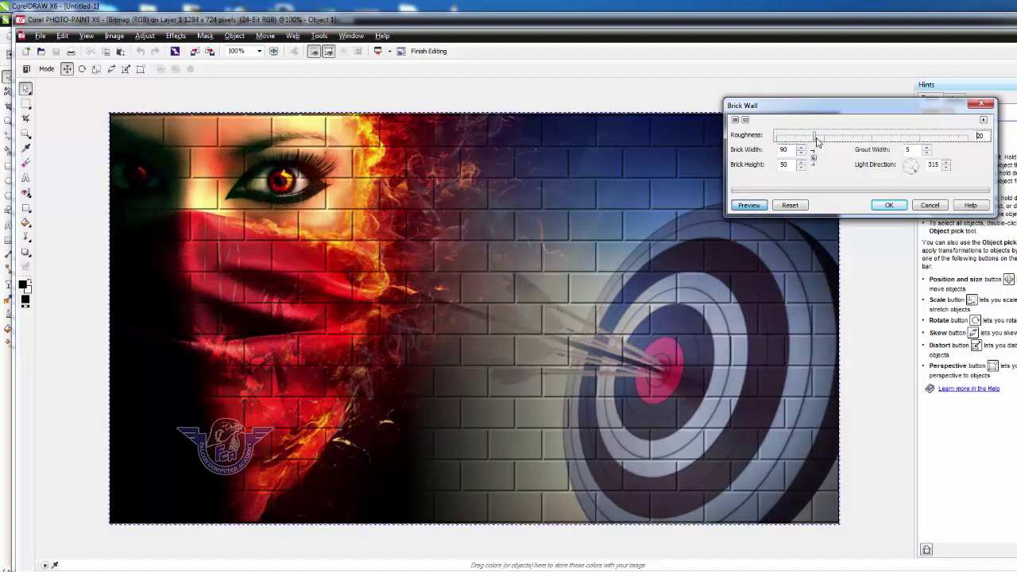
pyautogui.click(830, 137)
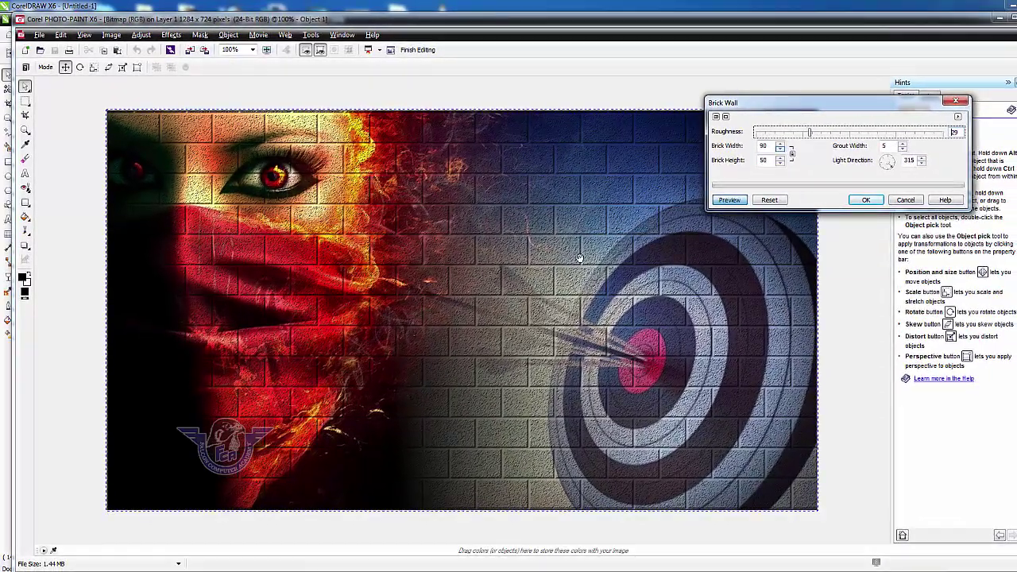
pyautogui.click(866, 200)
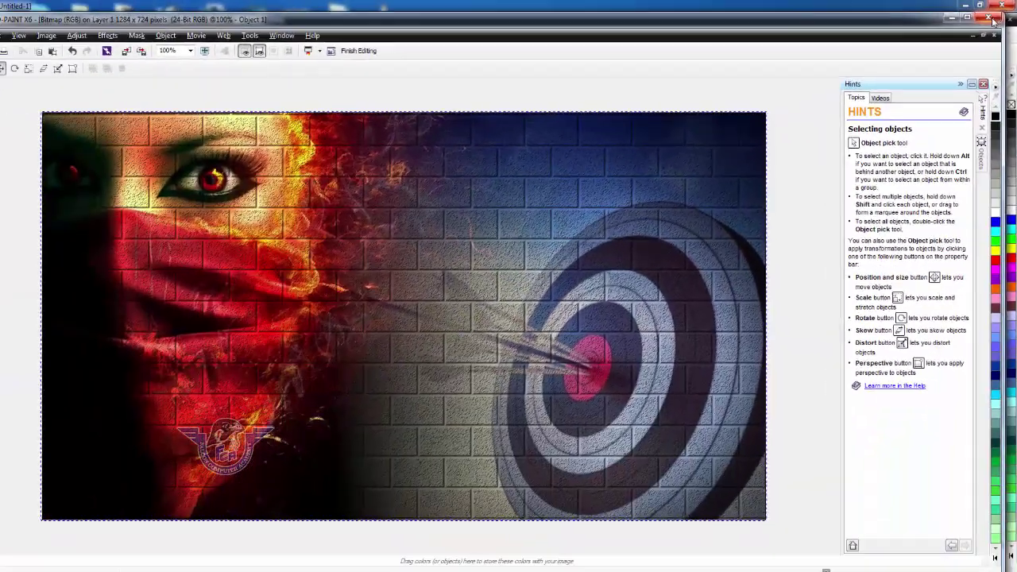
# Close Corel PHOTO-PAINT and save the brick wall changes back to the bitmap in CorelDRAW.
pyautogui.click(999, 7)
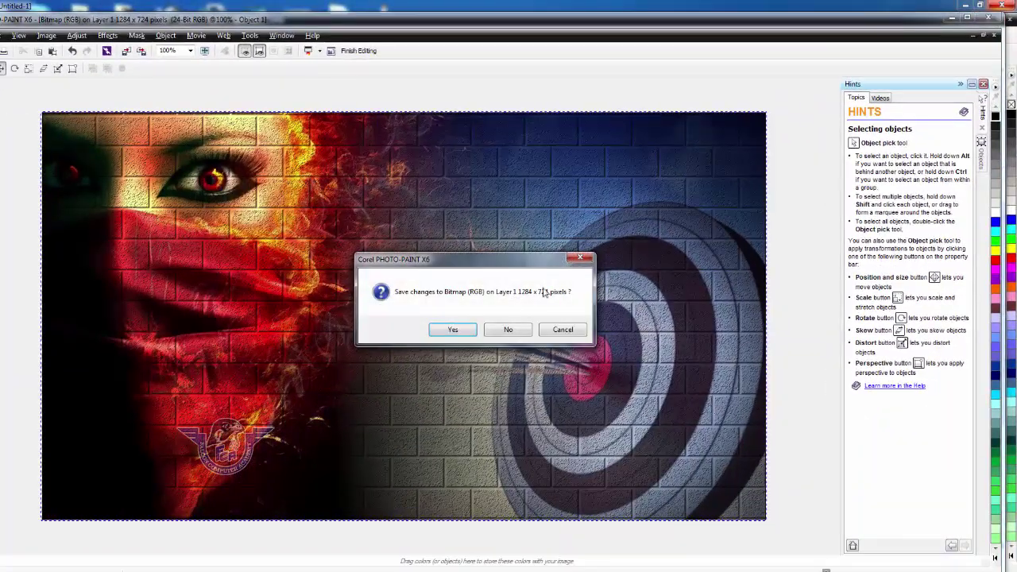
pyautogui.click(453, 329)
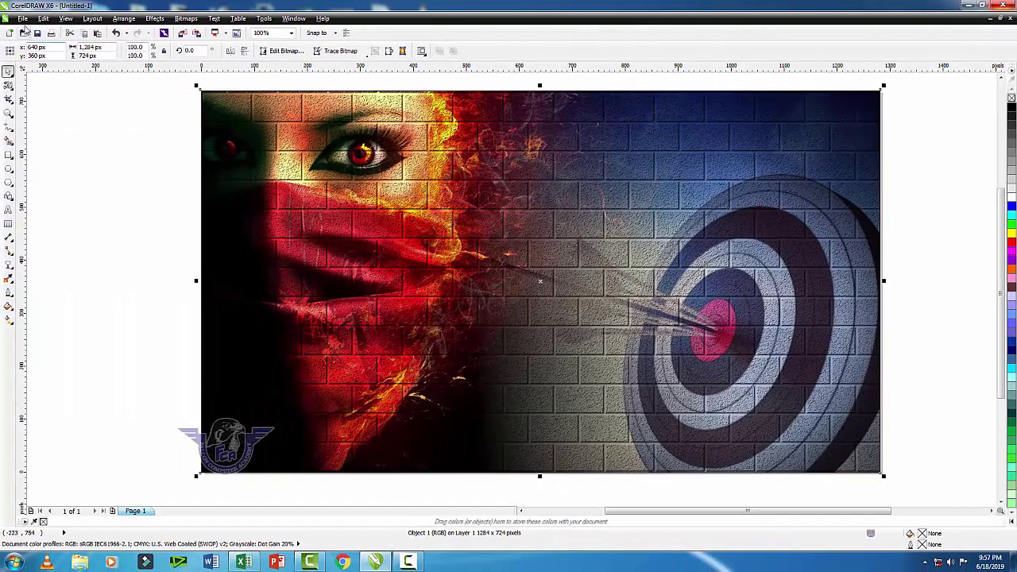
# Start exporting the selected bitmap and create and open a new folder named "corel draw" inside D:\Wallpaper as the destination.
pyautogui.click(24, 18)
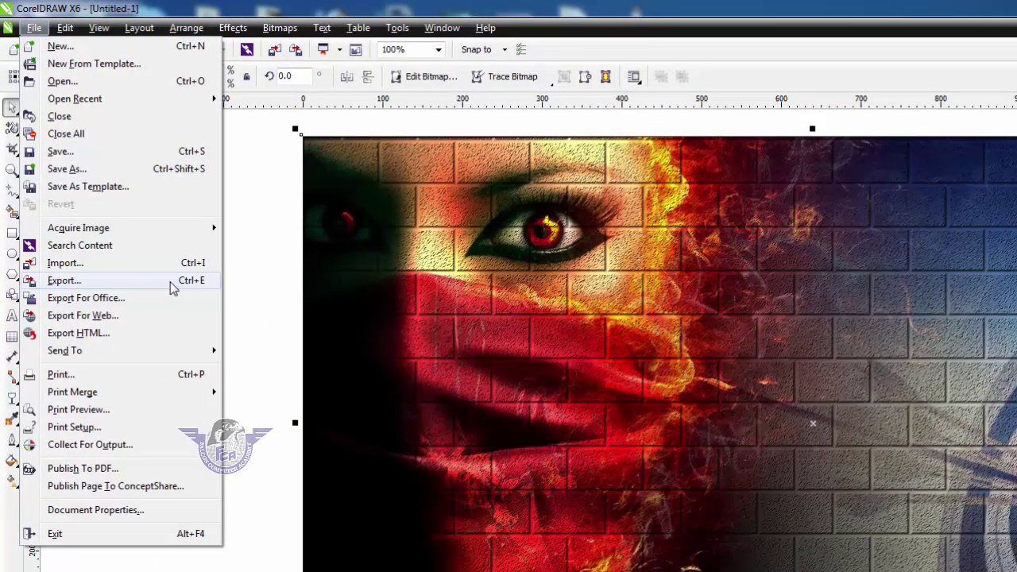
pyautogui.click(172, 288)
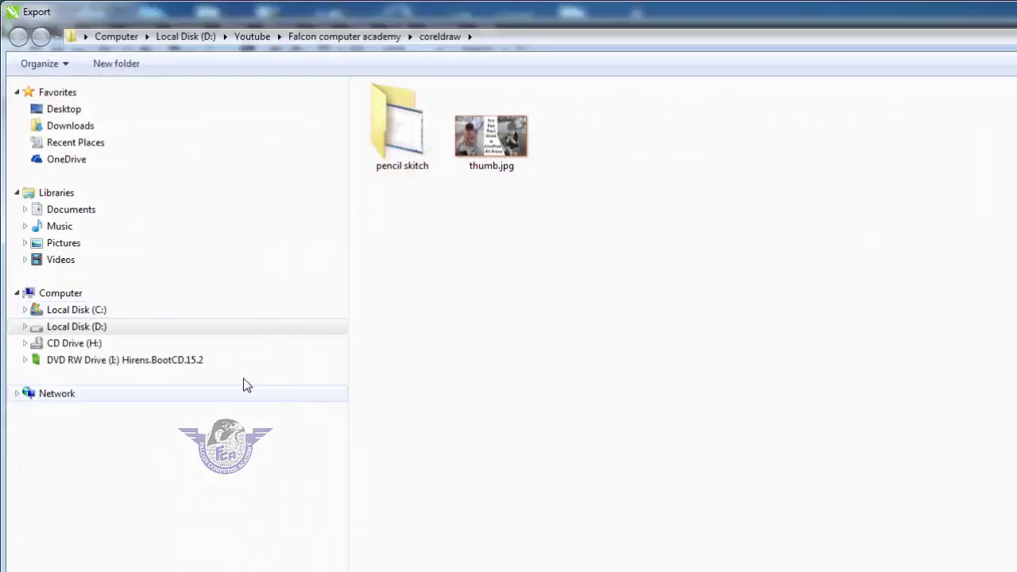
pyautogui.click(101, 327)
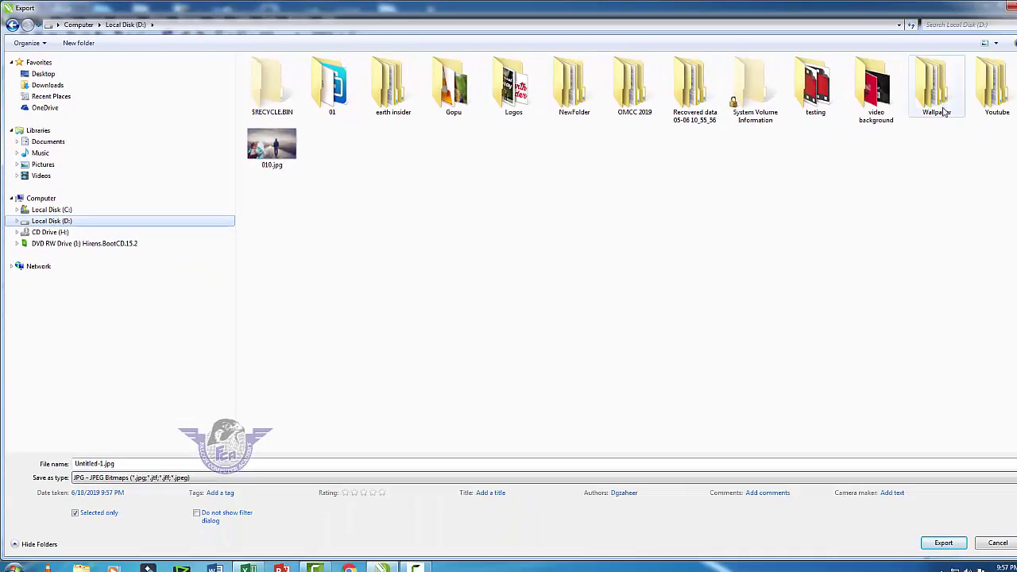
pyautogui.doubleClick(944, 114)
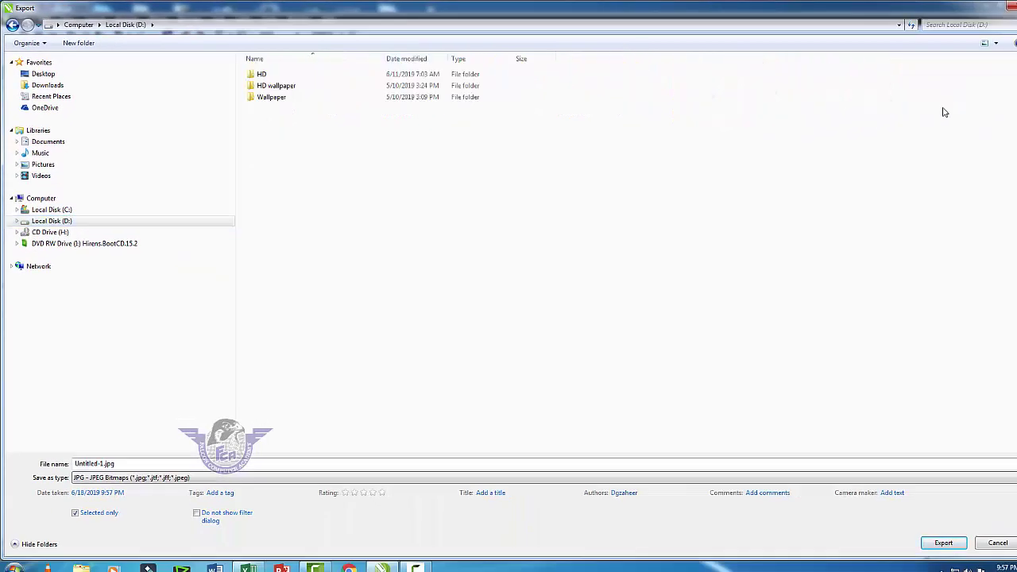
pyautogui.click(79, 43)
pyautogui.write('corel draw')
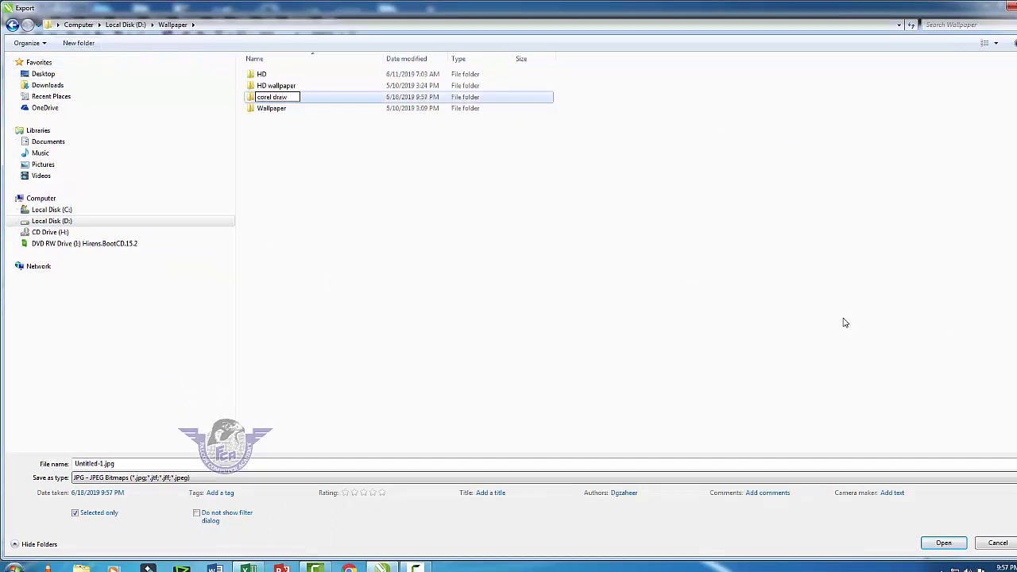
pyautogui.click(255, 98)
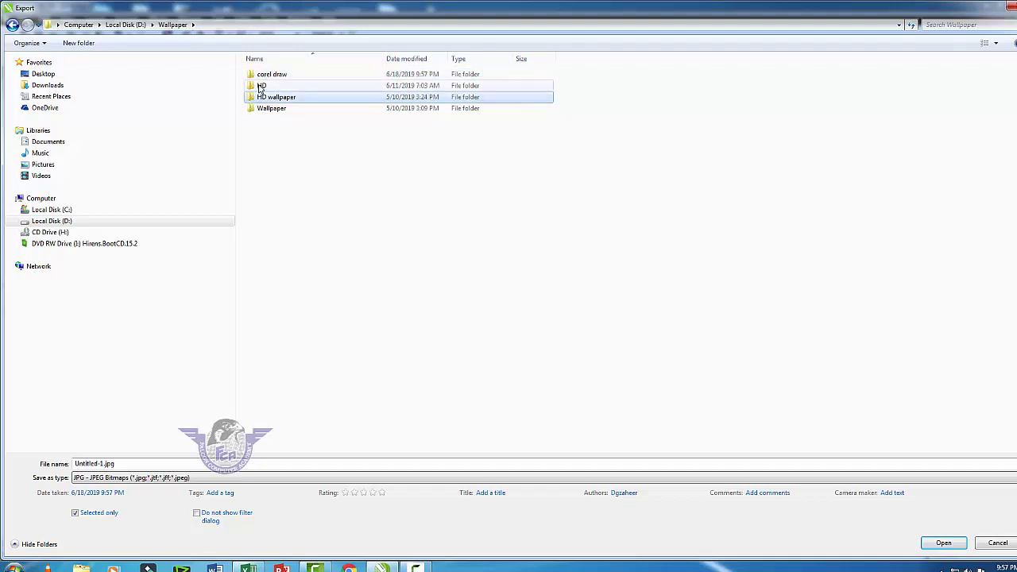
pyautogui.doubleClick(265, 76)
# Export the bitmap as a JPEG named "wall backround" with the quality set to 100%.
pyautogui.click(165, 469)
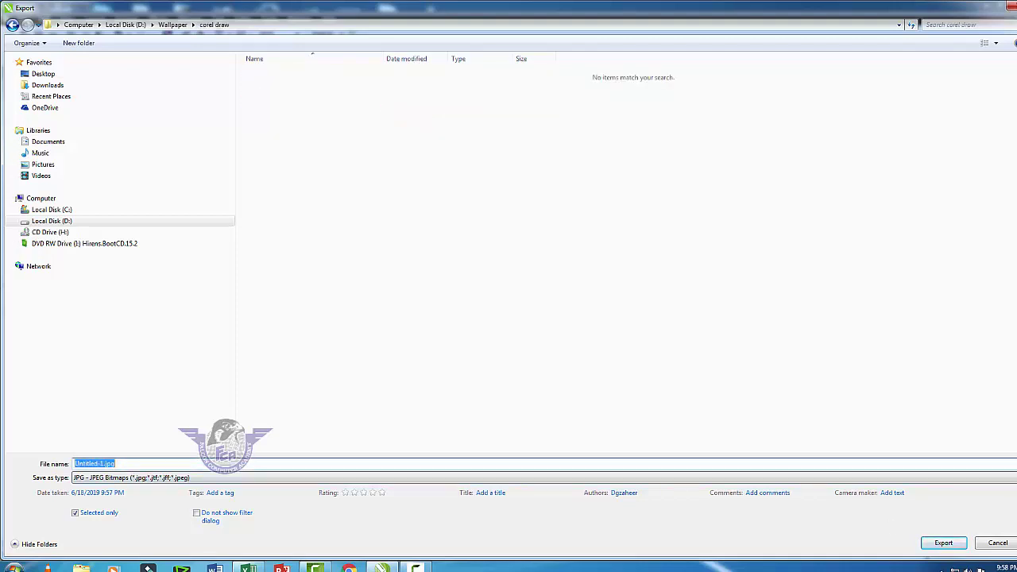
pyautogui.write('wall backround')
pyautogui.click(942, 543)
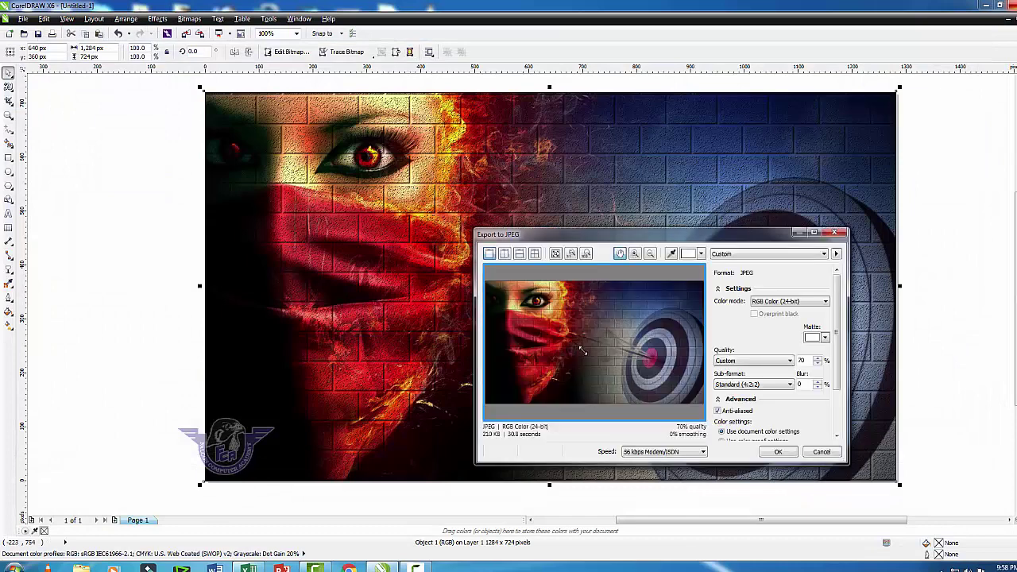
pyautogui.doubleClick(802, 361)
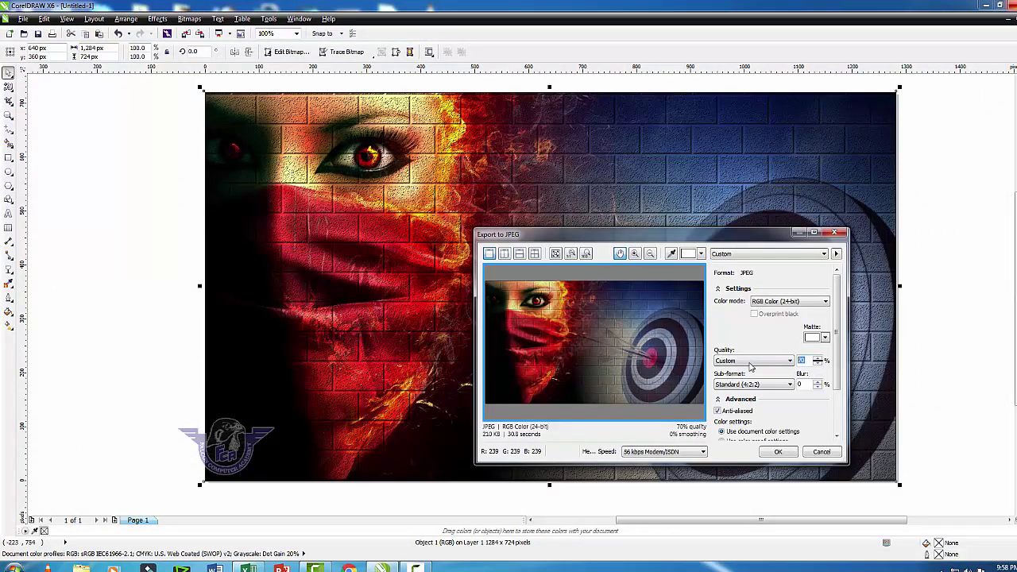
pyautogui.write('100')
pyautogui.click(776, 452)
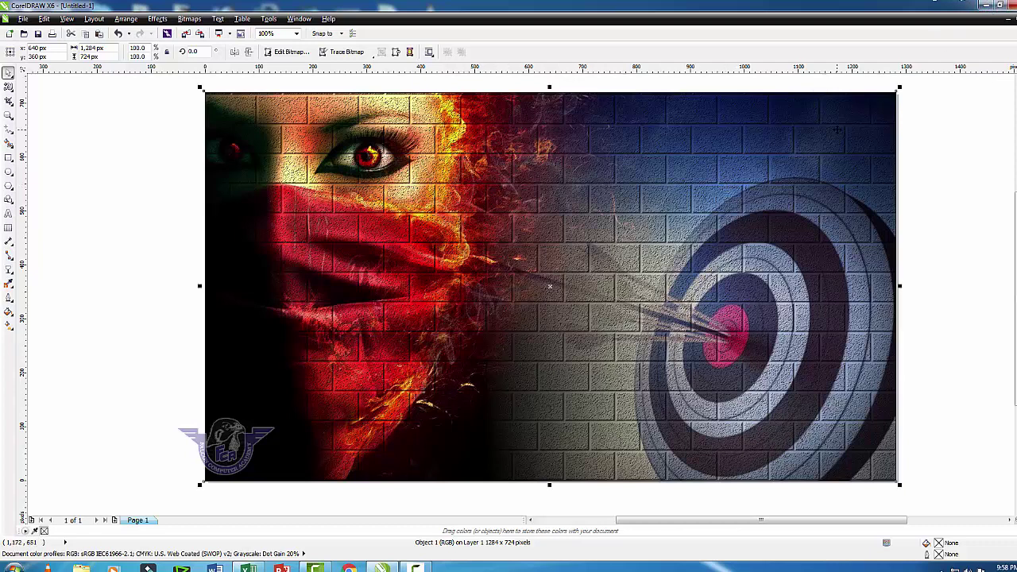
# Minimize CorelDRAW, browse in Windows Explorer to D:\Wallpaper\corel draw and open the exported wall backround.jpg.
pyautogui.click(985, 7)
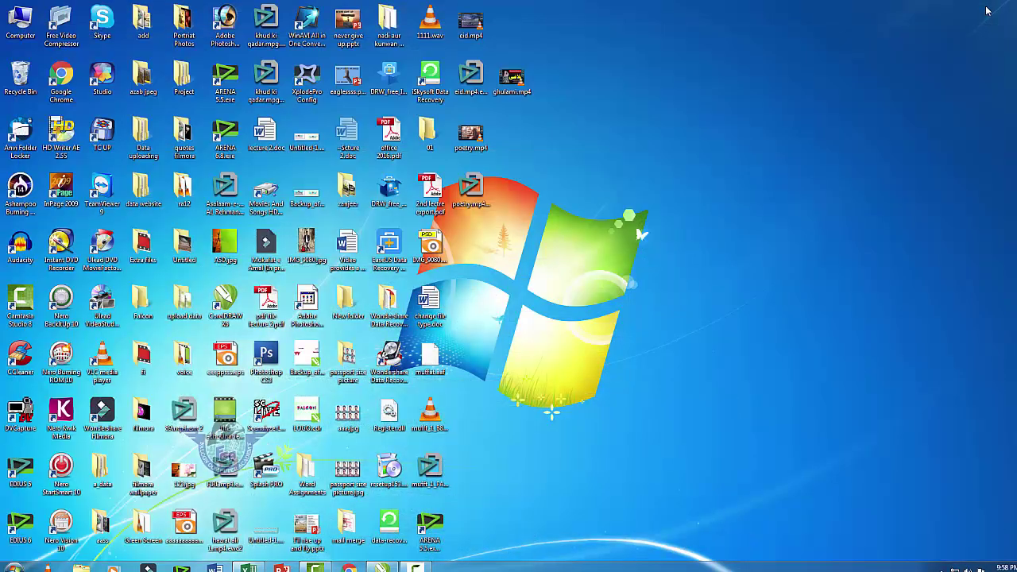
pyautogui.doubleClick(30, 19)
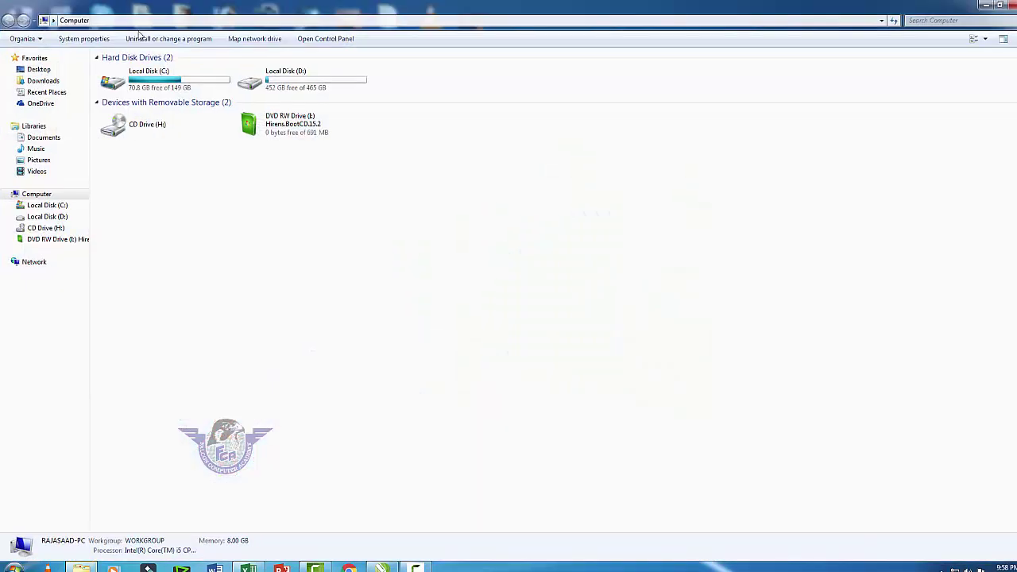
pyautogui.doubleClick(326, 89)
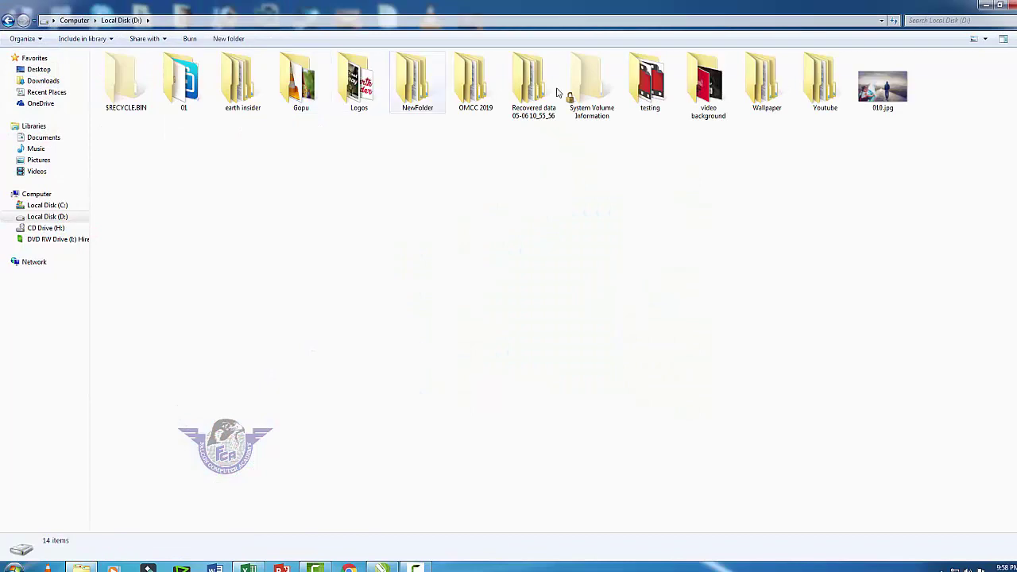
pyautogui.doubleClick(747, 97)
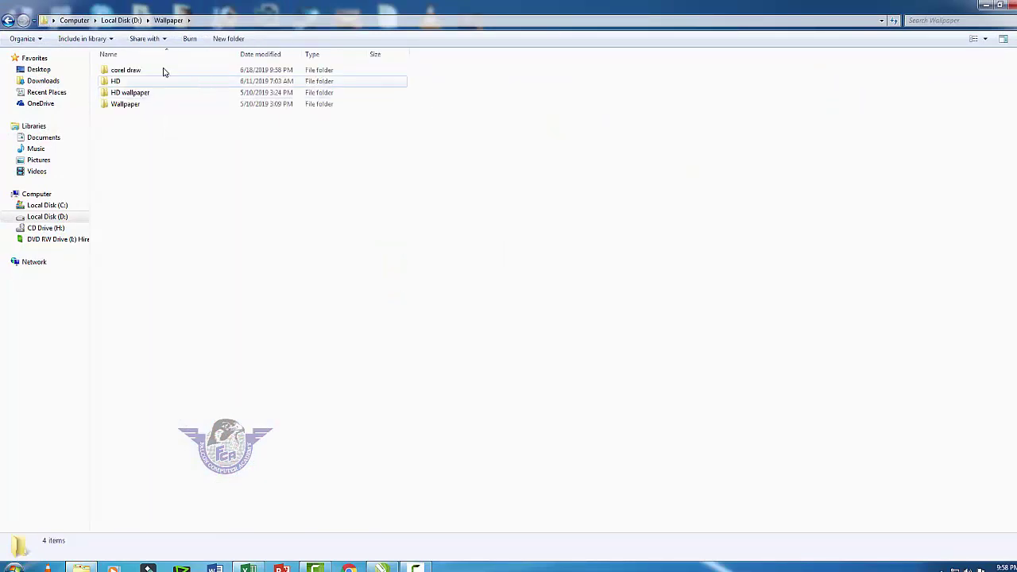
pyautogui.doubleClick(120, 70)
pyautogui.doubleClick(127, 76)
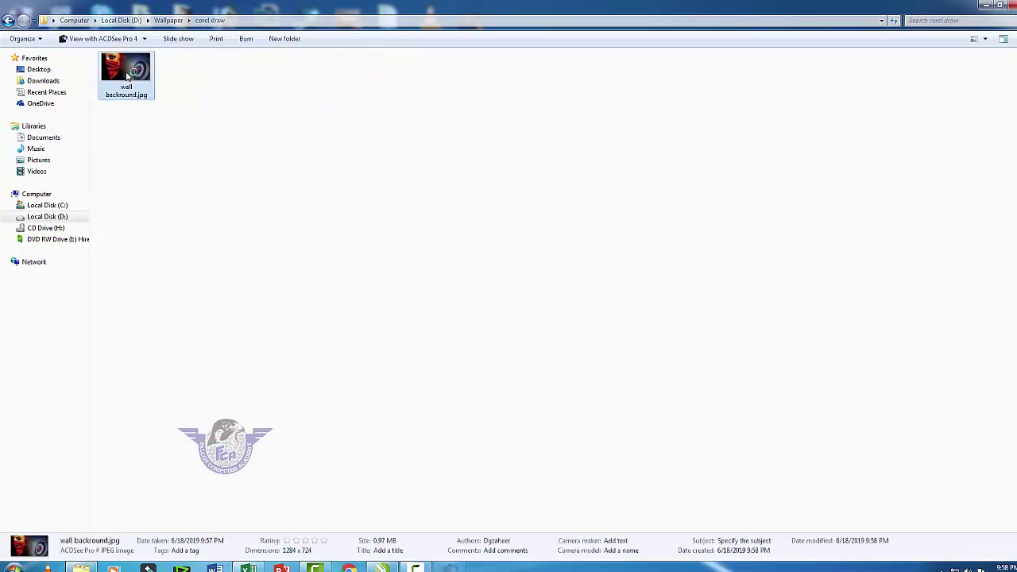